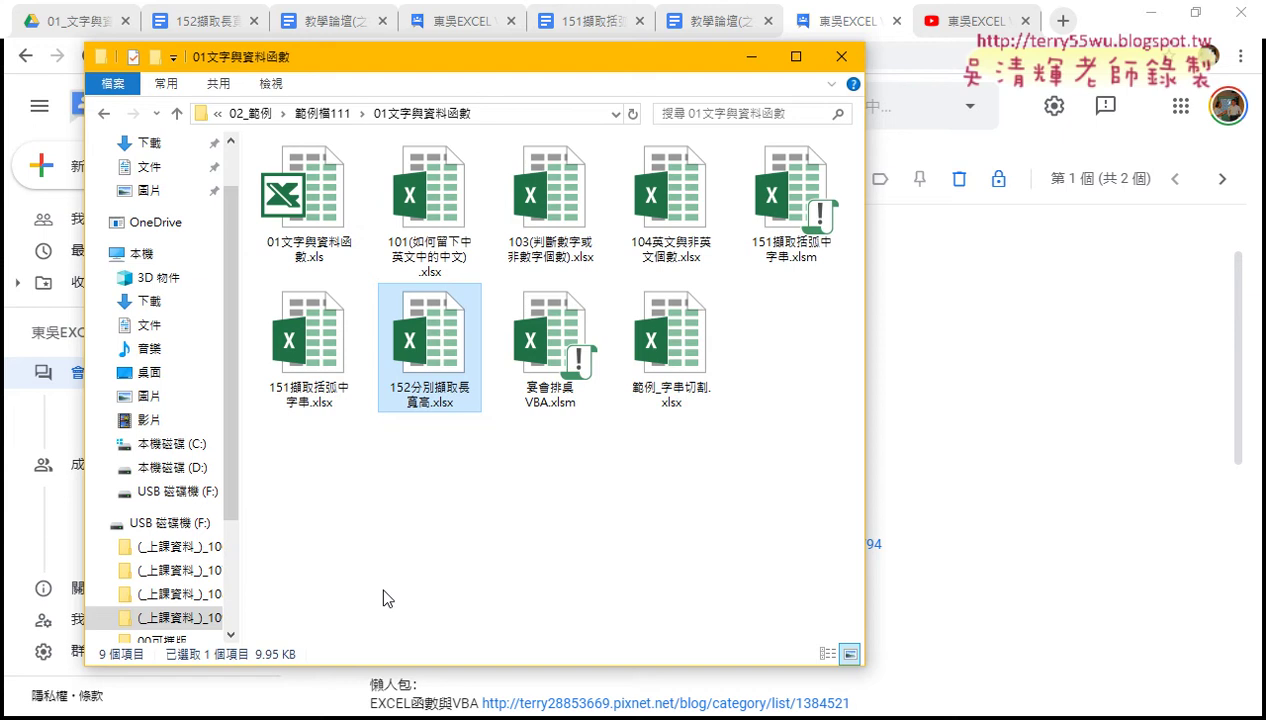
# Open 152分別擷取長寬高.xlsx from File Explorer in Excel.
pyautogui.click(286, 384)
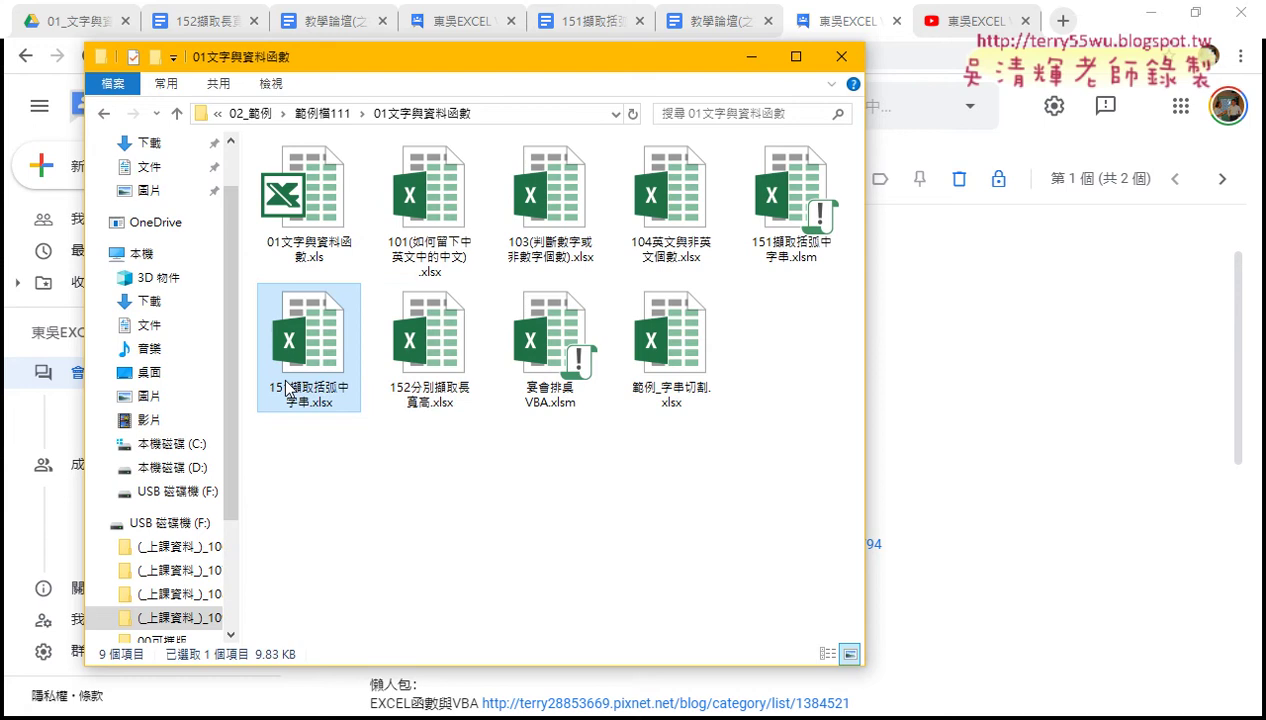
pyautogui.click(437, 383)
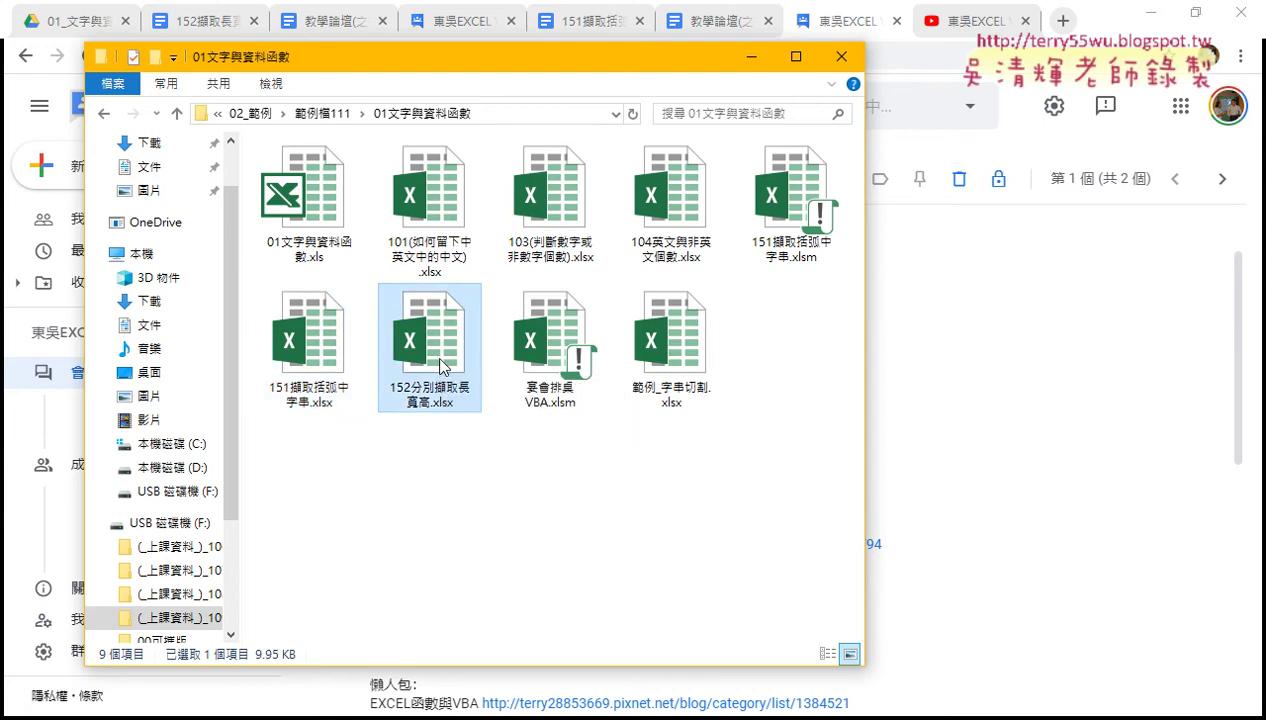
pyautogui.doubleClick(441, 366)
pyautogui.click(680, 426)
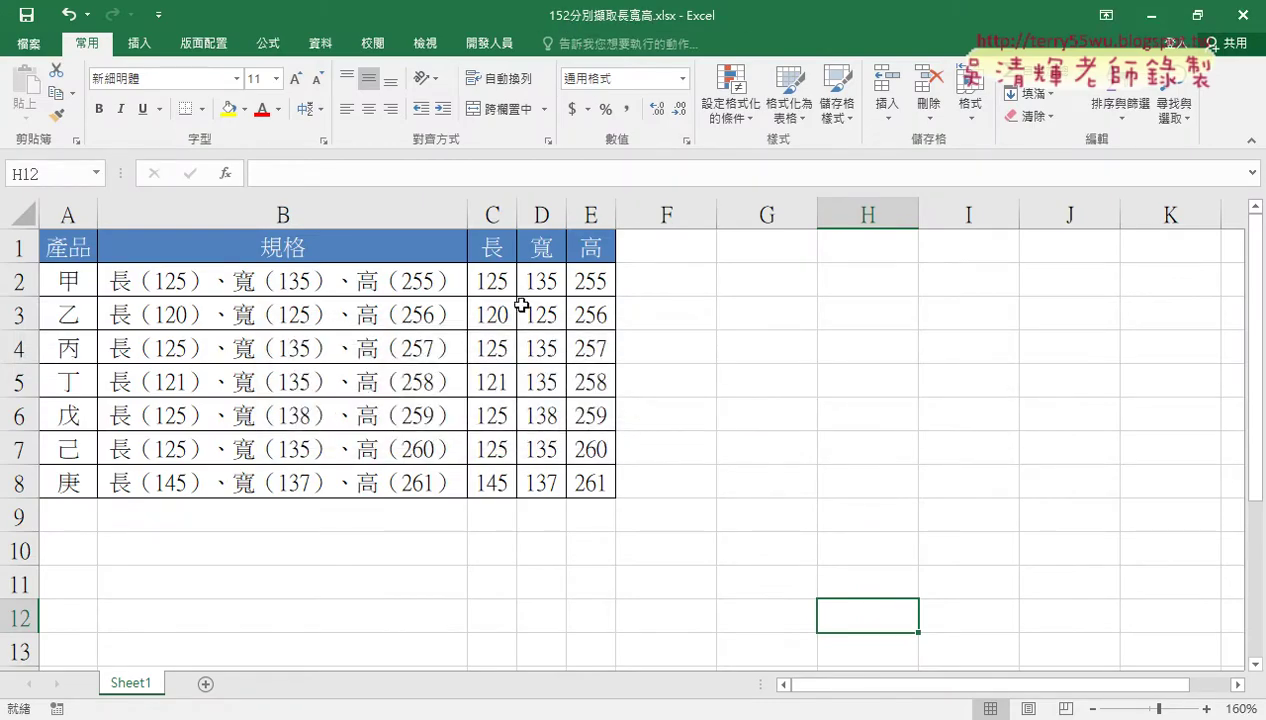
pyautogui.moveTo(245, 278); pyautogui.dragTo(245, 483)
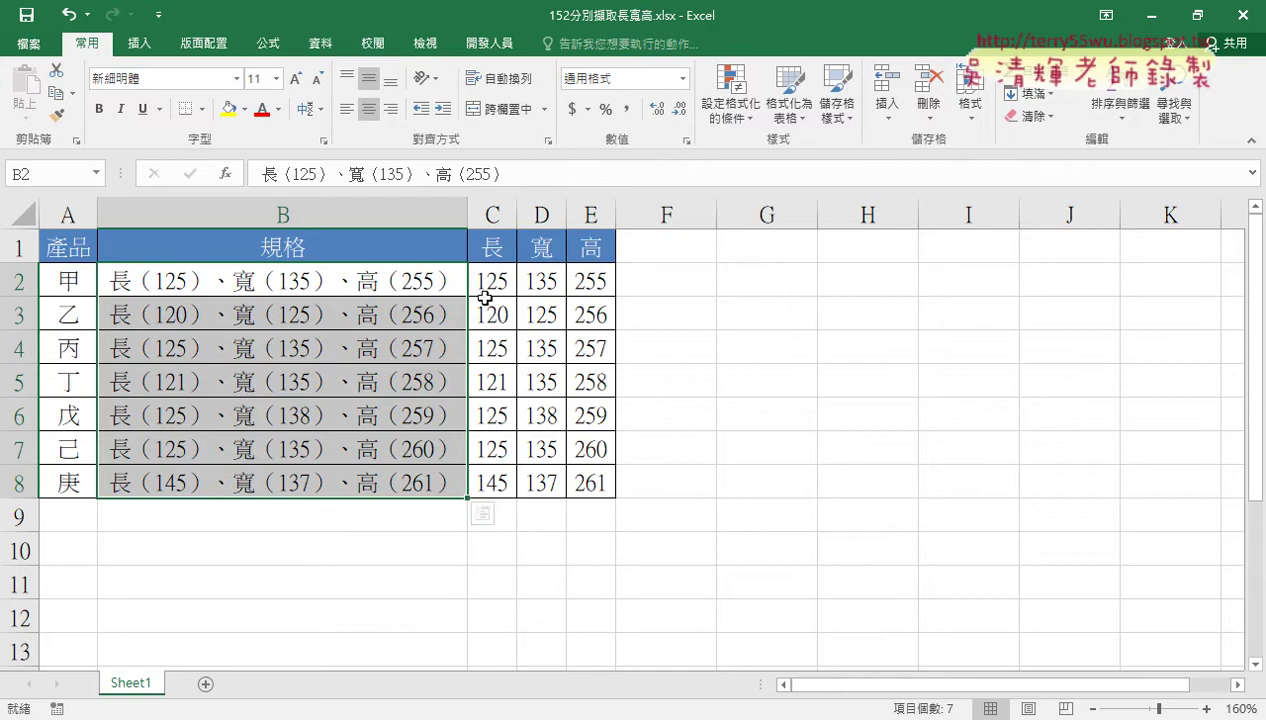
pyautogui.moveTo(484, 297); pyautogui.dragTo(590, 488)
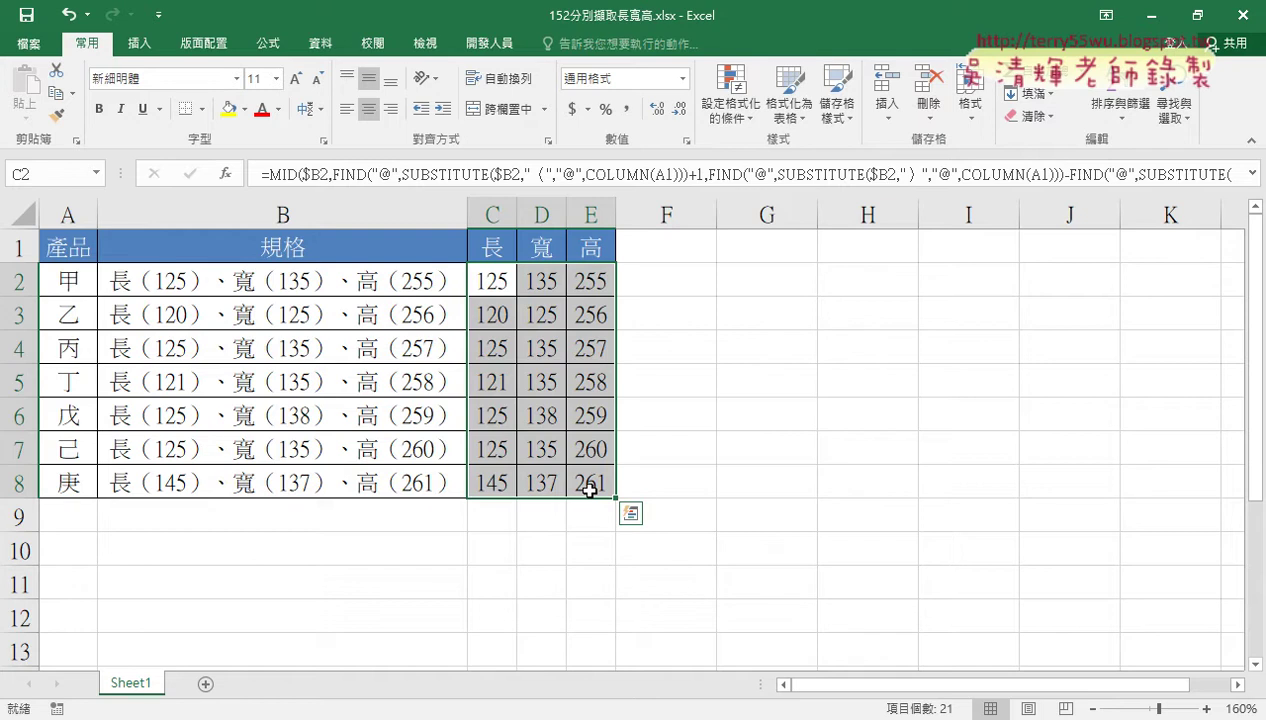
# Delete the formula results in C2:E8.
pyautogui.press('Delete')
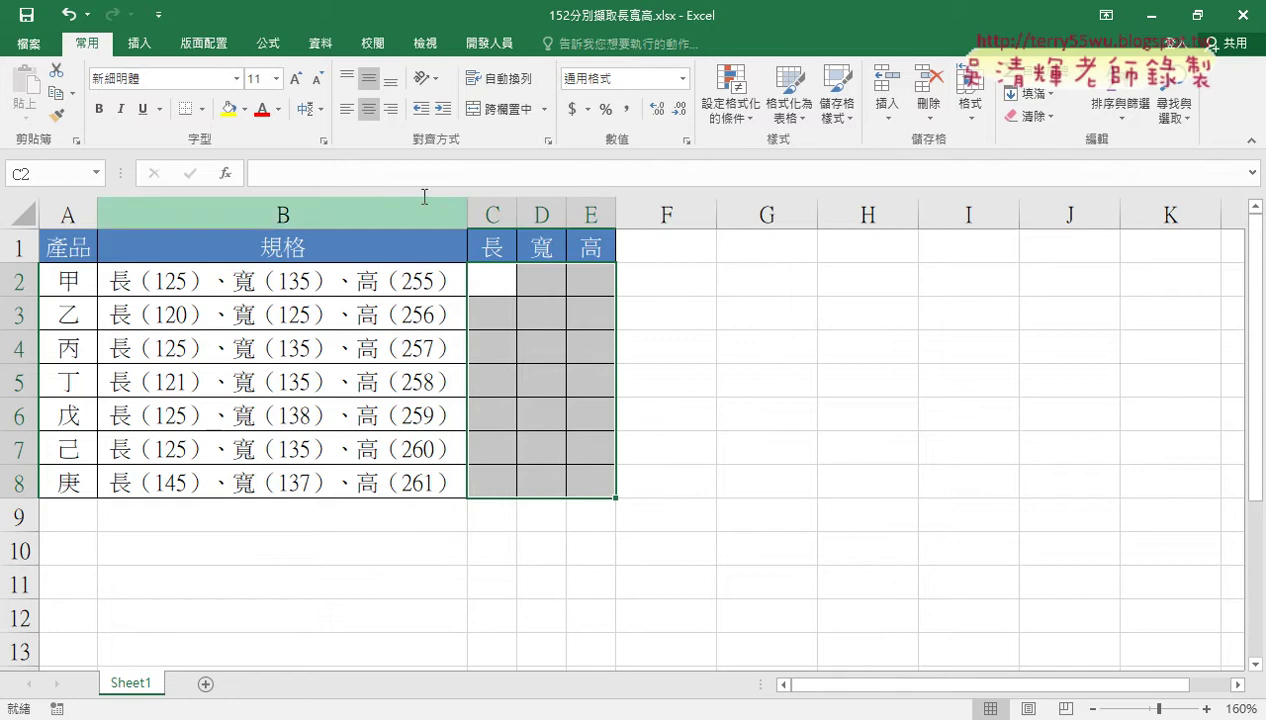
# Show the 資料 (Data) tab and point out the Text to Columns (資料剖析) feature.
pyautogui.click(318, 45)
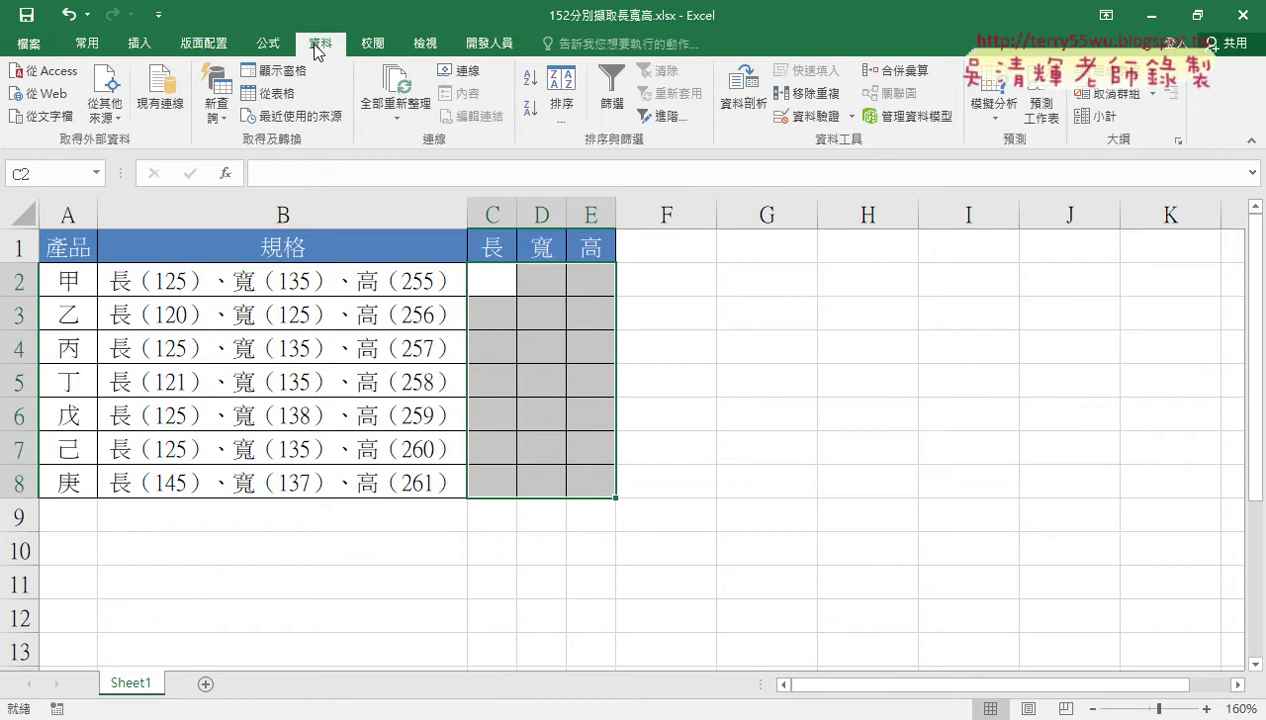
pyautogui.click(763, 110)
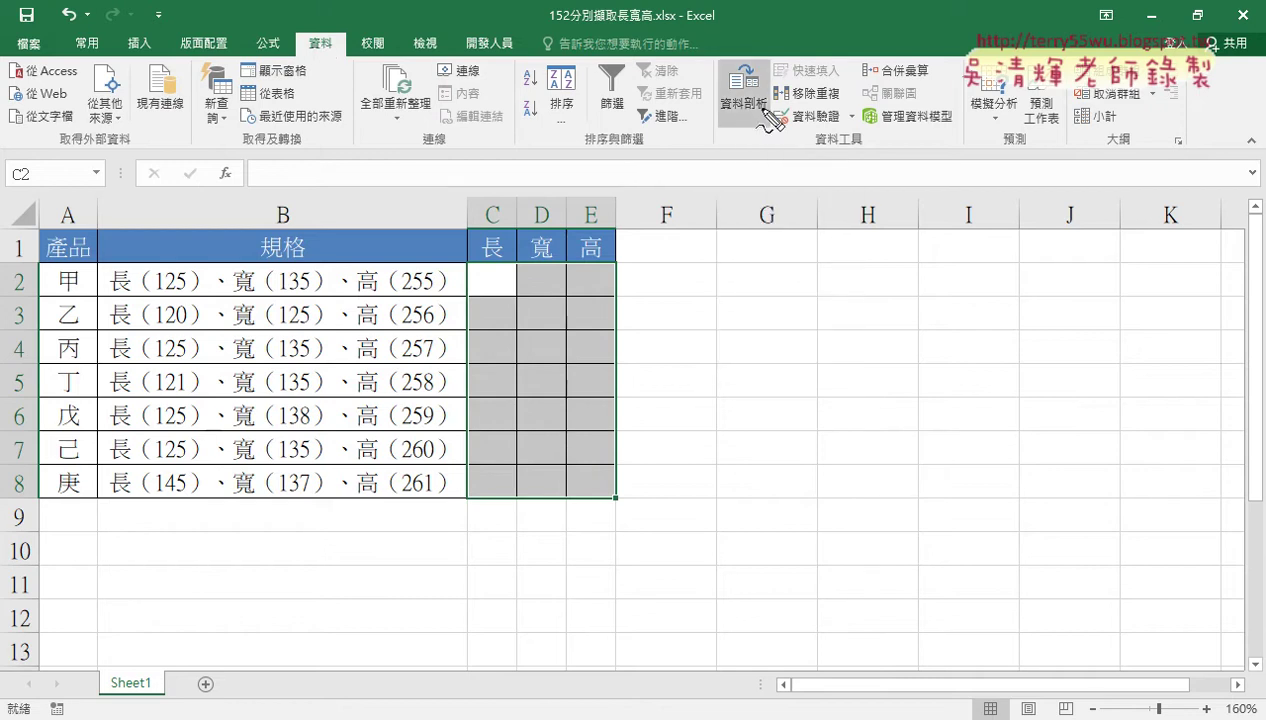
pyautogui.moveTo(712, 143); pyautogui.dragTo(768, 120)
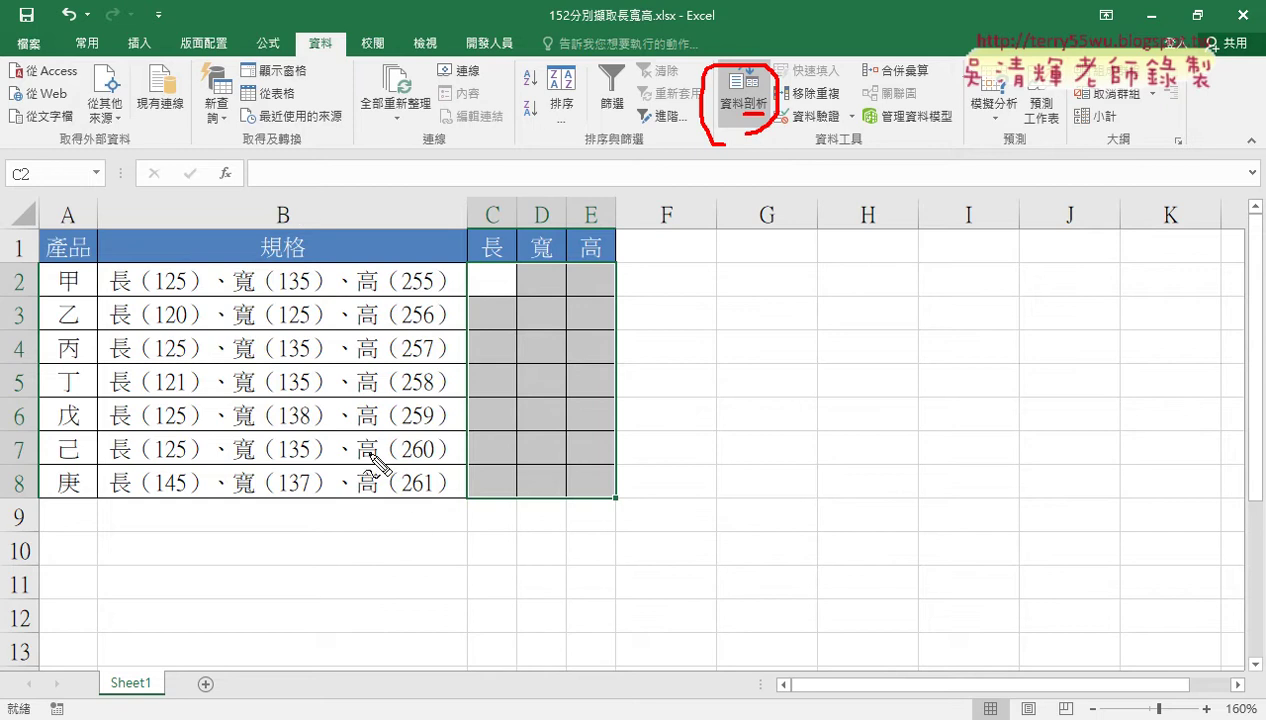
pyautogui.moveTo(154, 269); pyautogui.dragTo(152, 495)
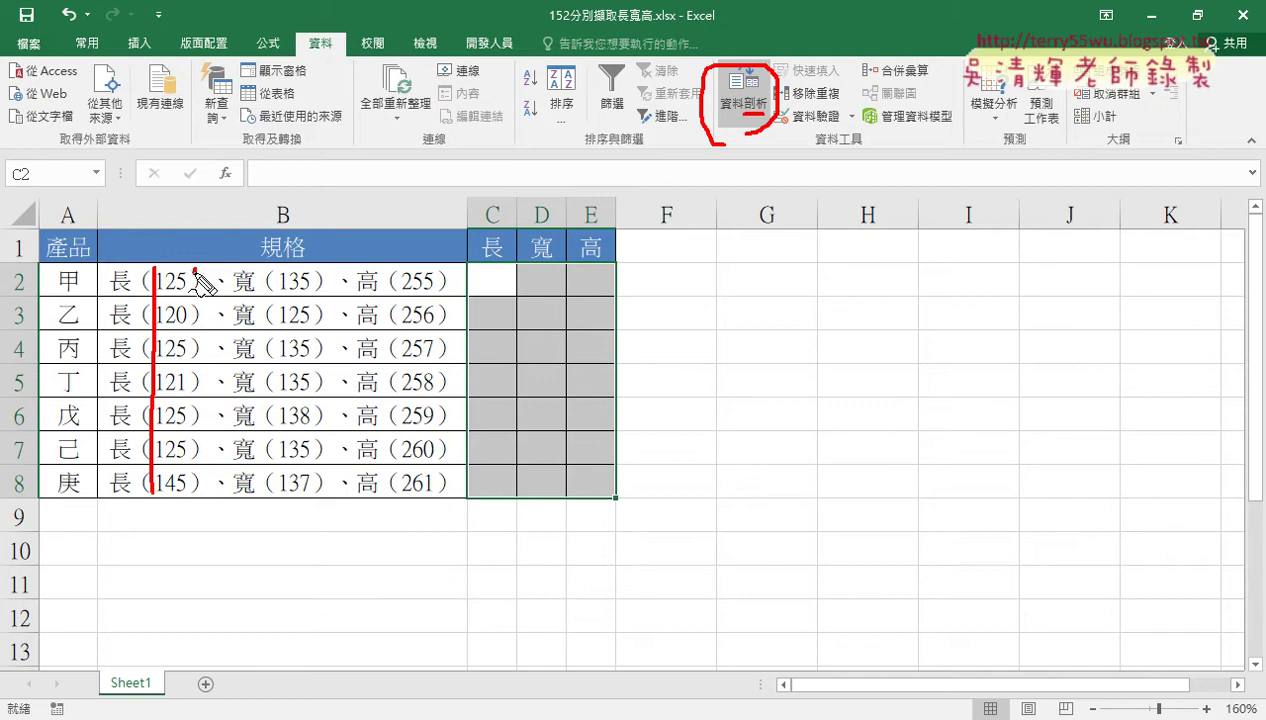
pyautogui.moveTo(195, 271); pyautogui.dragTo(198, 509)
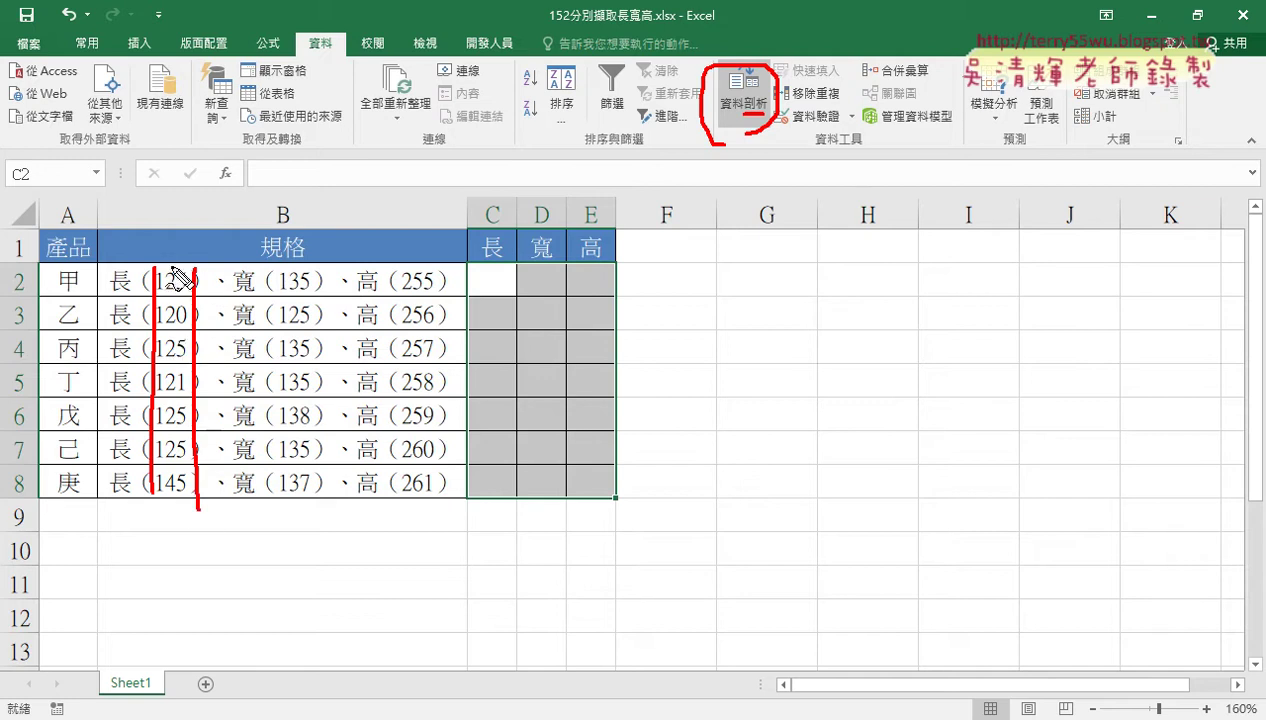
pyautogui.moveTo(172, 266)
pyautogui.mouseDown()
pyautogui.moveTo(410, 175)
pyautogui.moveTo(484, 262)
pyautogui.mouseUp()
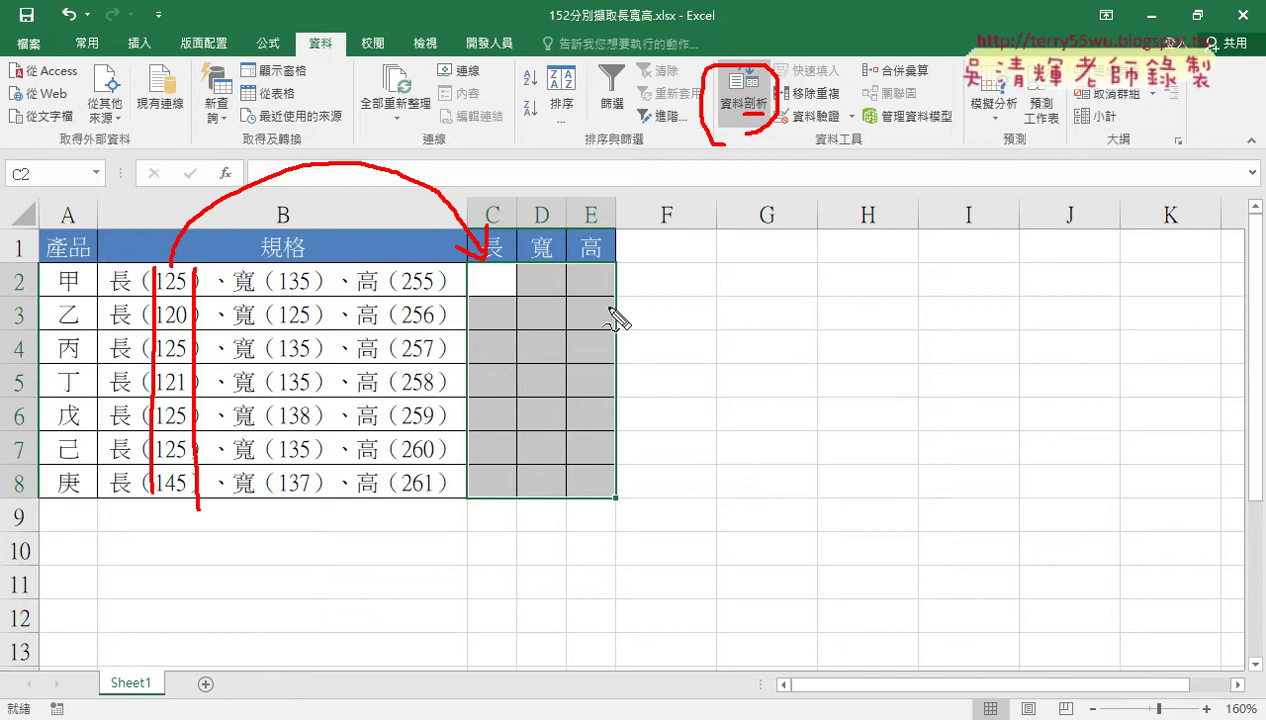
pyautogui.press('Escape')
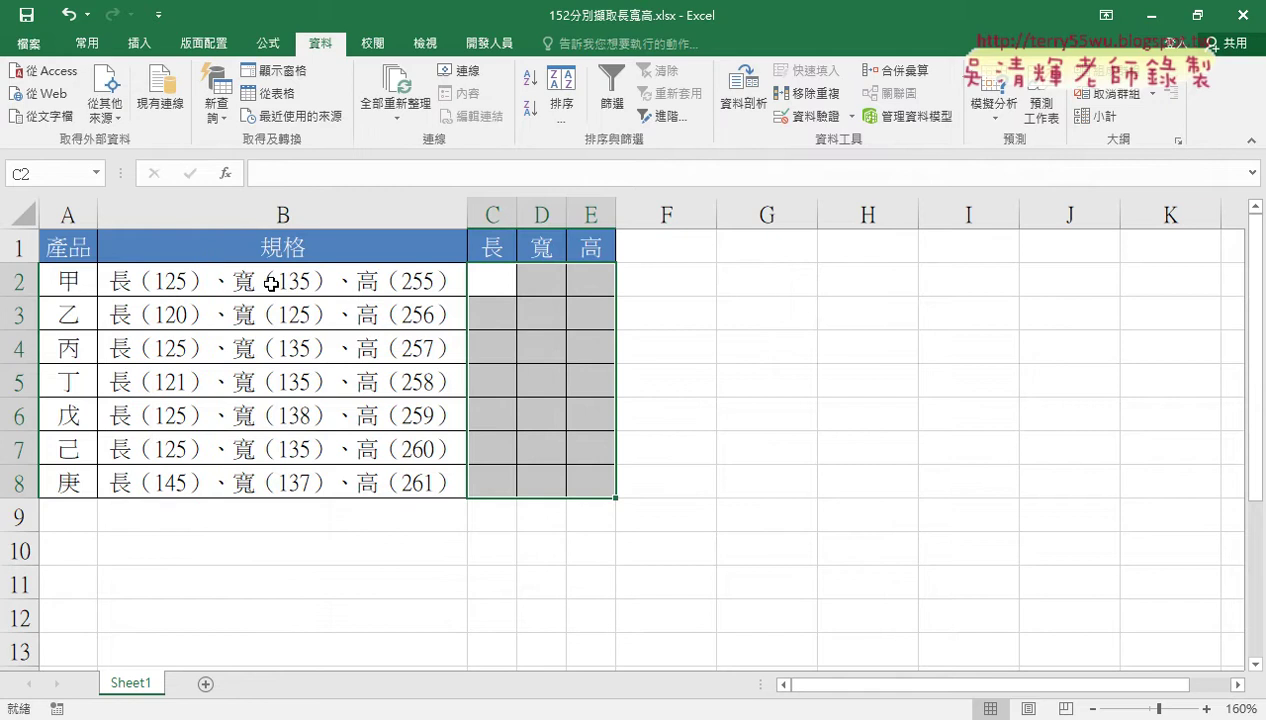
# Select the seven spec strings in B2:B8 with Ctrl+Shift+Down from B2.
pyautogui.click(226, 283)
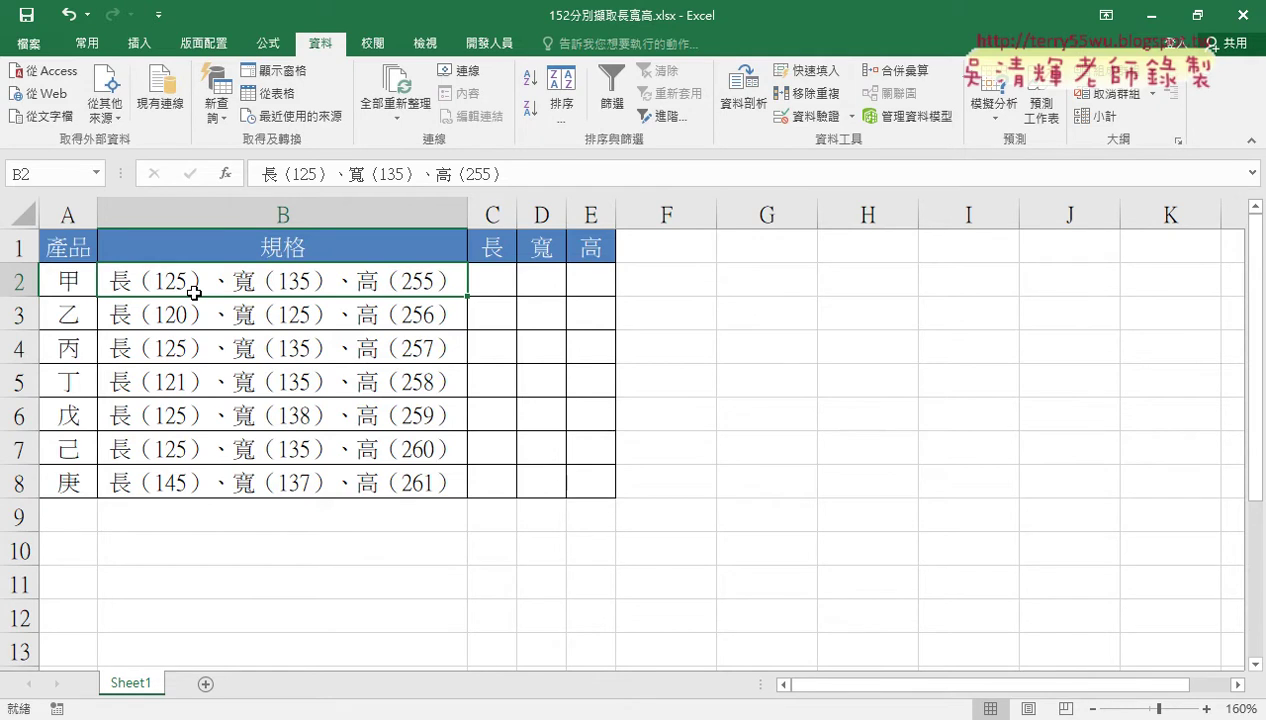
pyautogui.moveTo(303, 283); pyautogui.dragTo(296, 486)
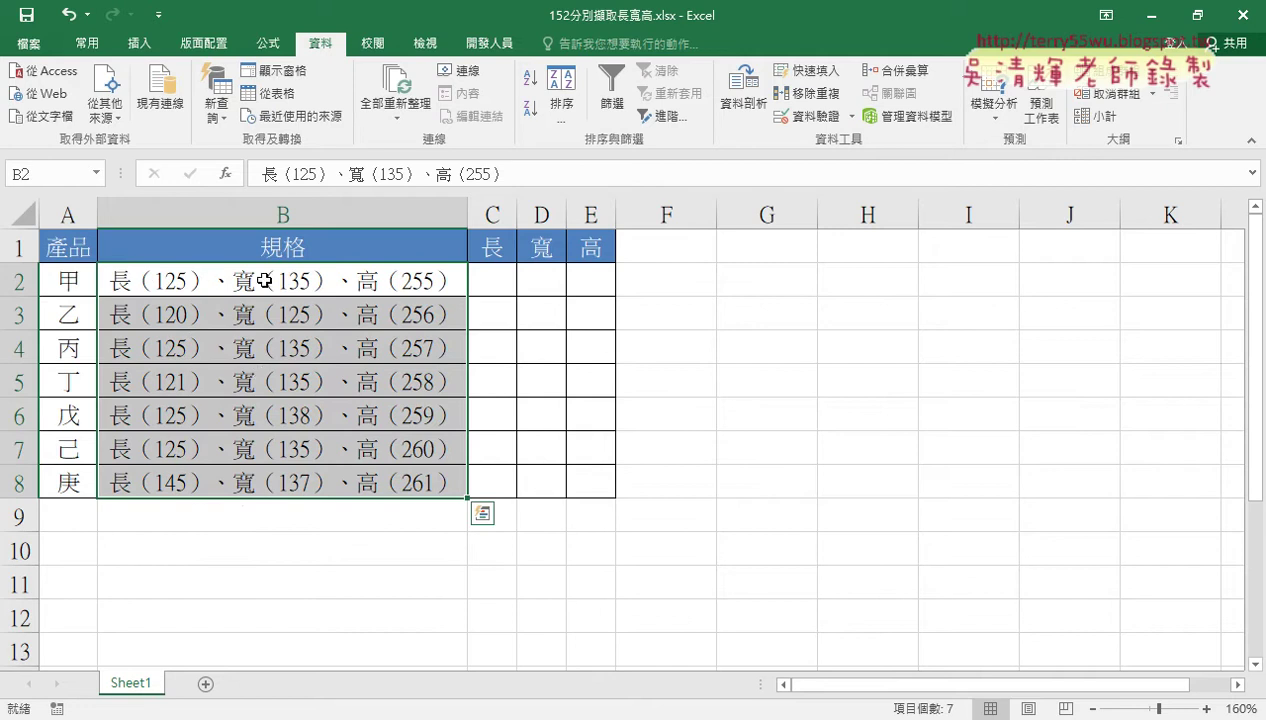
pyautogui.moveTo(286, 280); pyautogui.dragTo(293, 480)
pyautogui.click(342, 281)
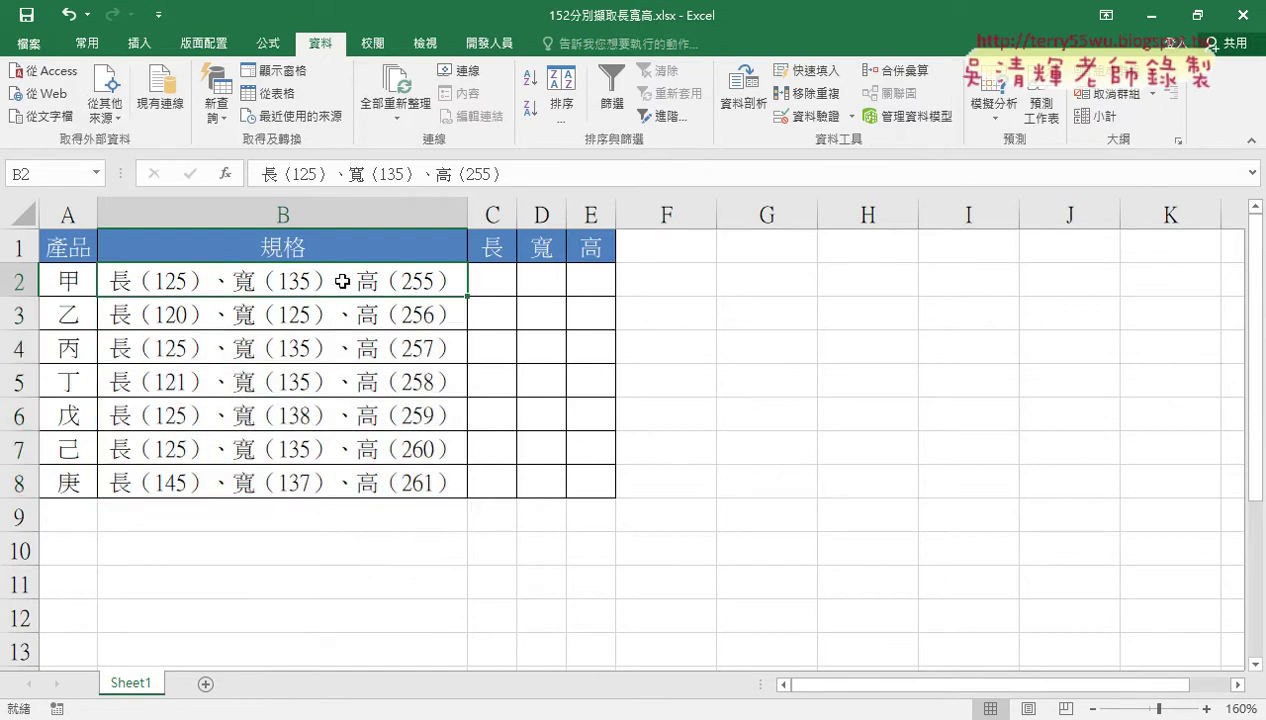
pyautogui.hotkey('ctrl', 'shift', 'Down')
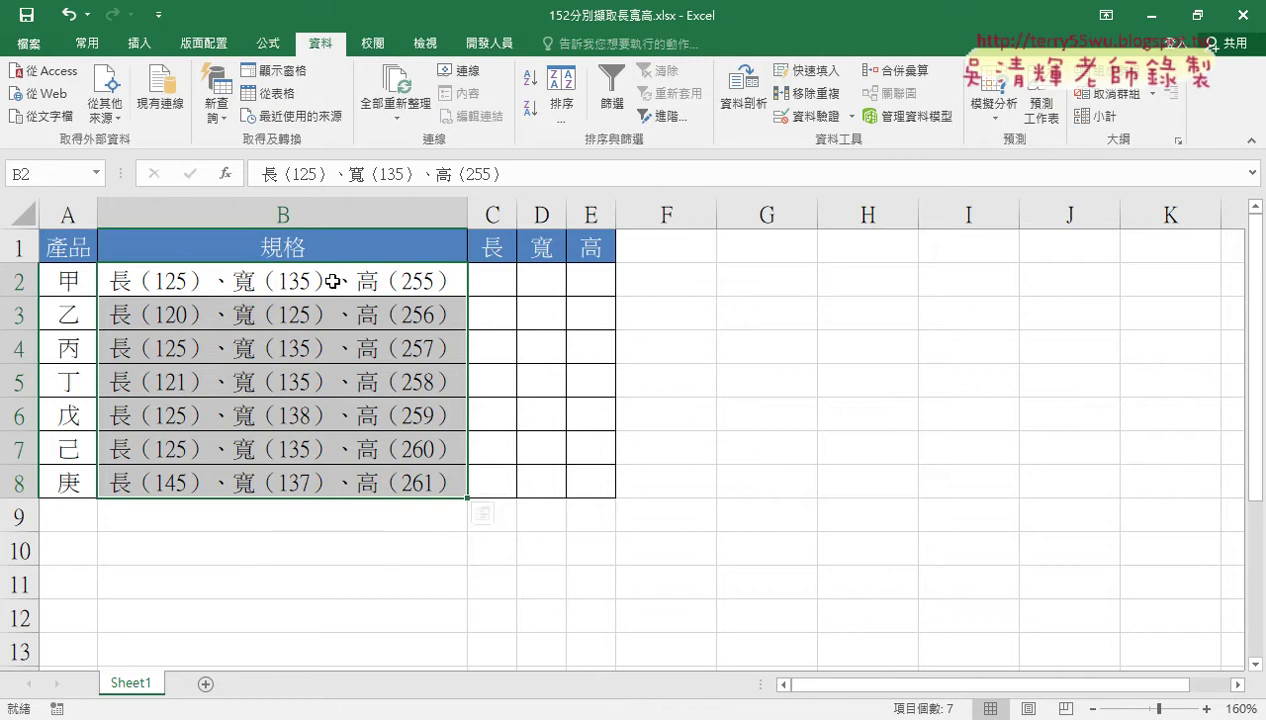
pyautogui.click(332, 281)
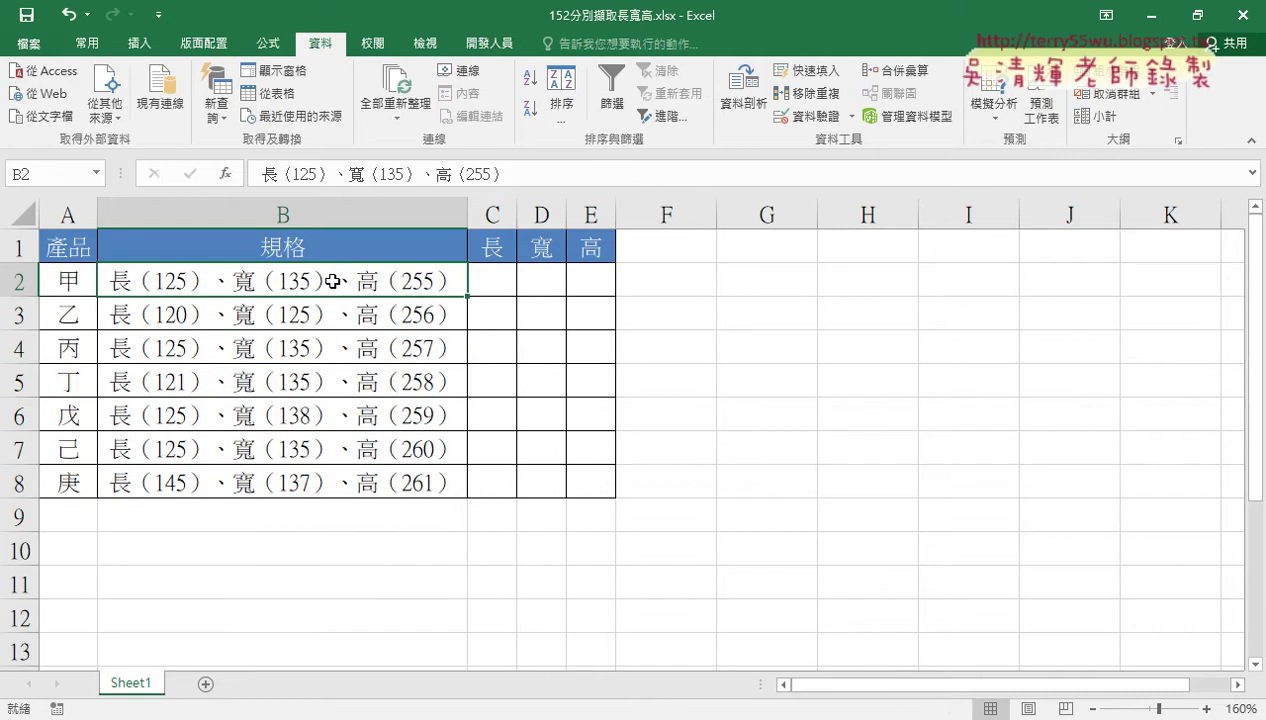
pyautogui.hotkey('ctrl', 'shift', 'Down')
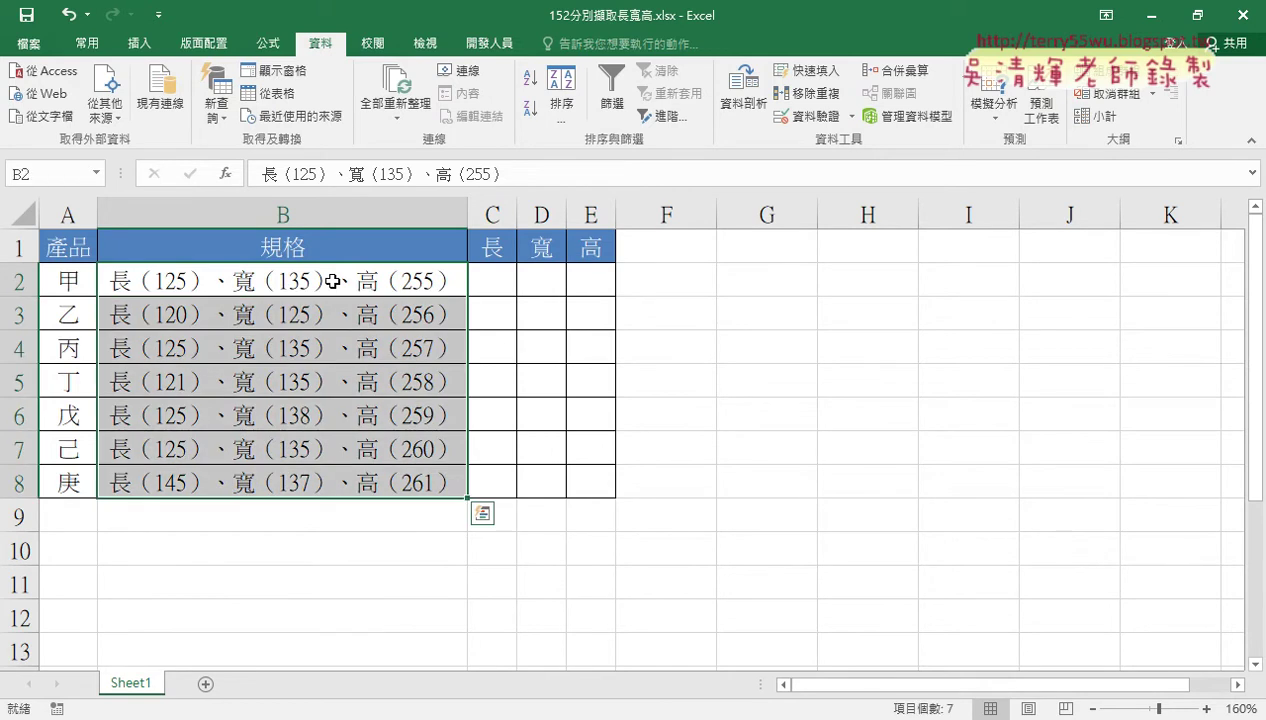
# Launch Text to Columns with 固定寬度 (Fixed width) and advance to step 2.
pyautogui.click(745, 100)
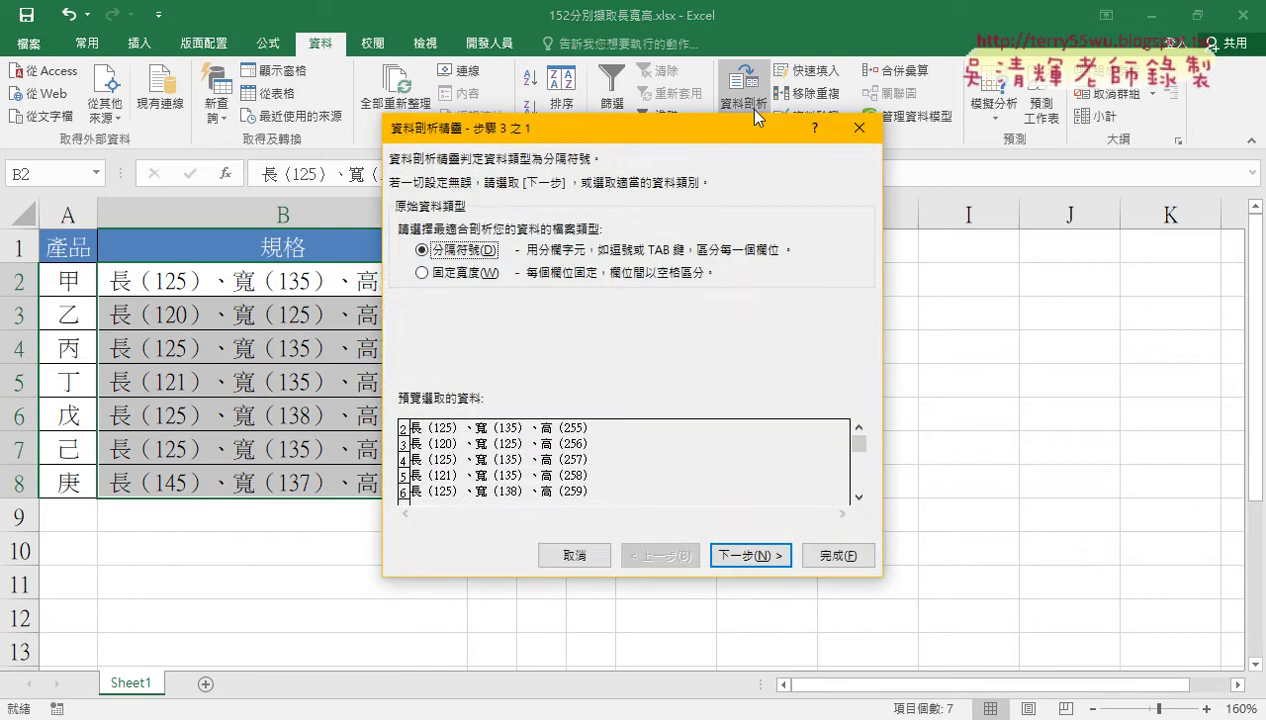
pyautogui.moveTo(657, 126); pyautogui.dragTo(899, 102)
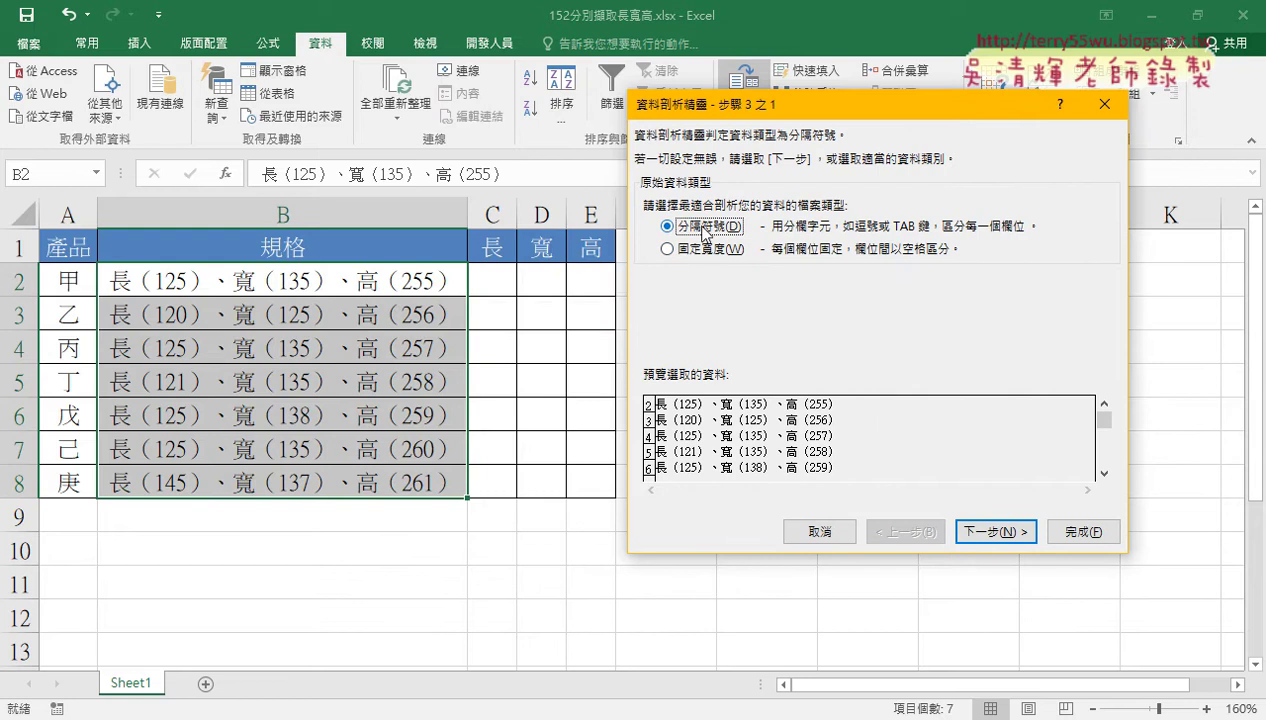
pyautogui.click(686, 249)
pyautogui.moveTo(759, 116); pyautogui.dragTo(765, 164)
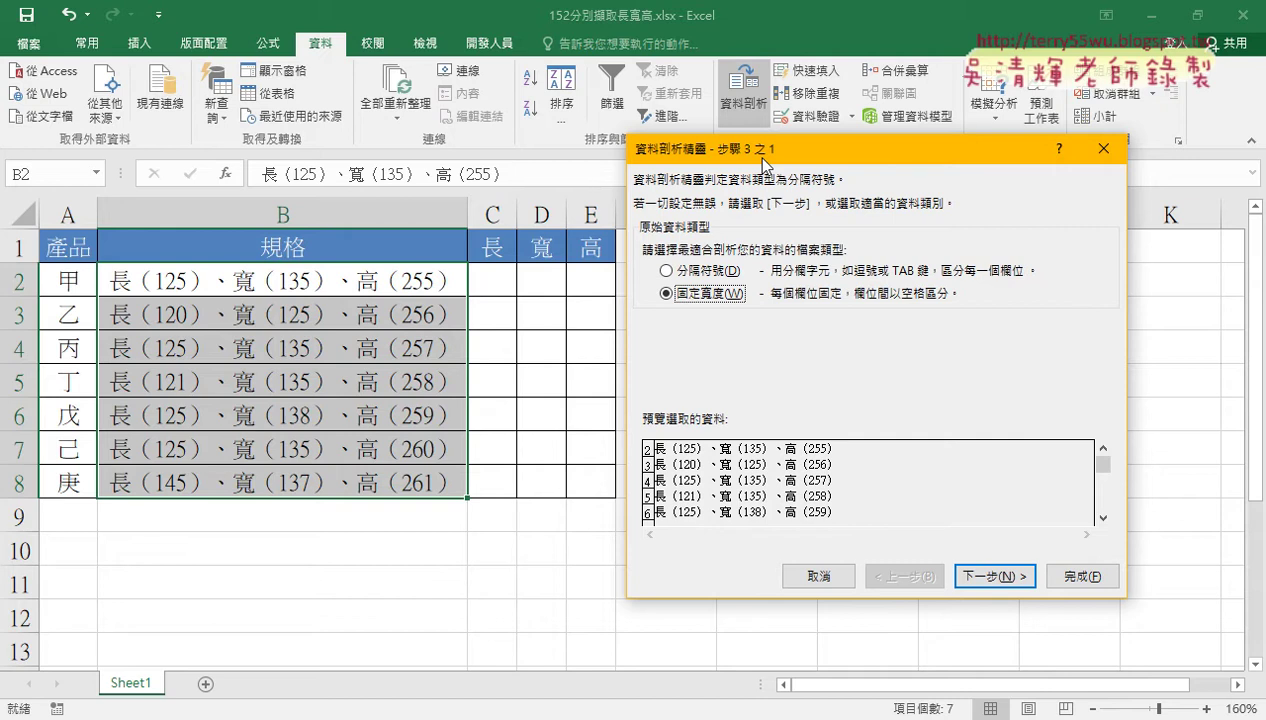
pyautogui.click(705, 272)
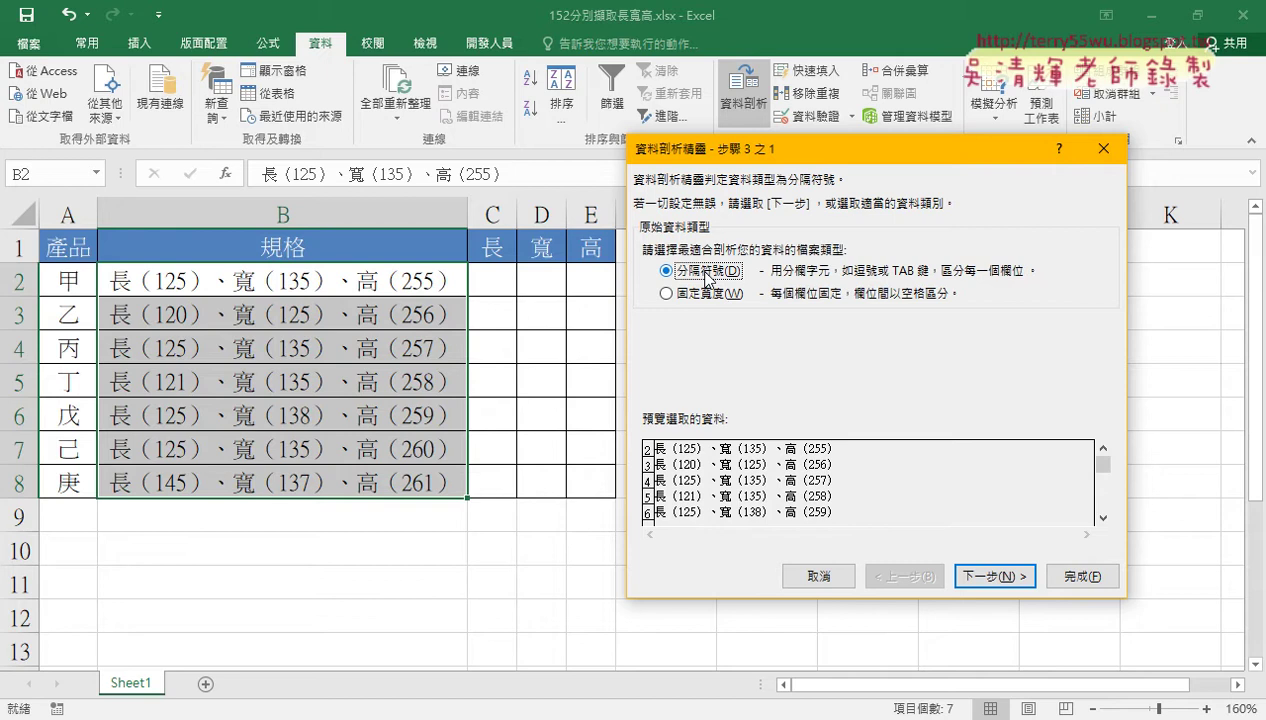
pyautogui.click(707, 297)
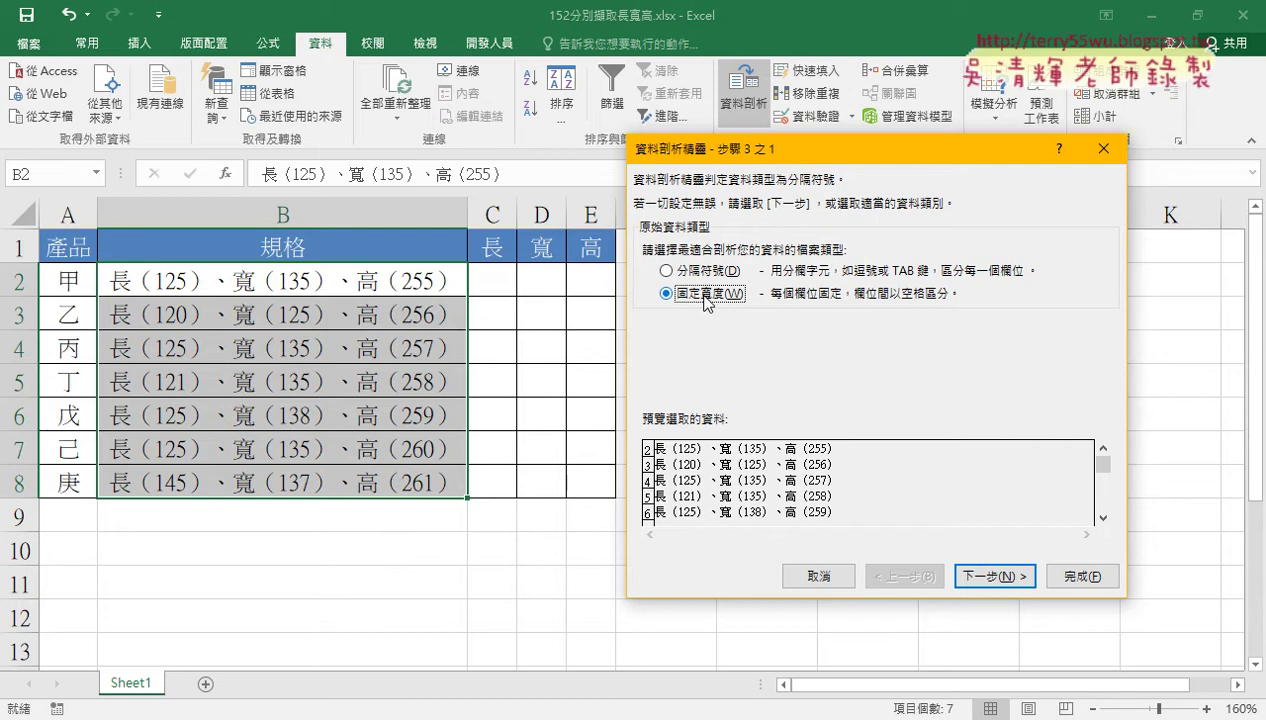
pyautogui.click(995, 577)
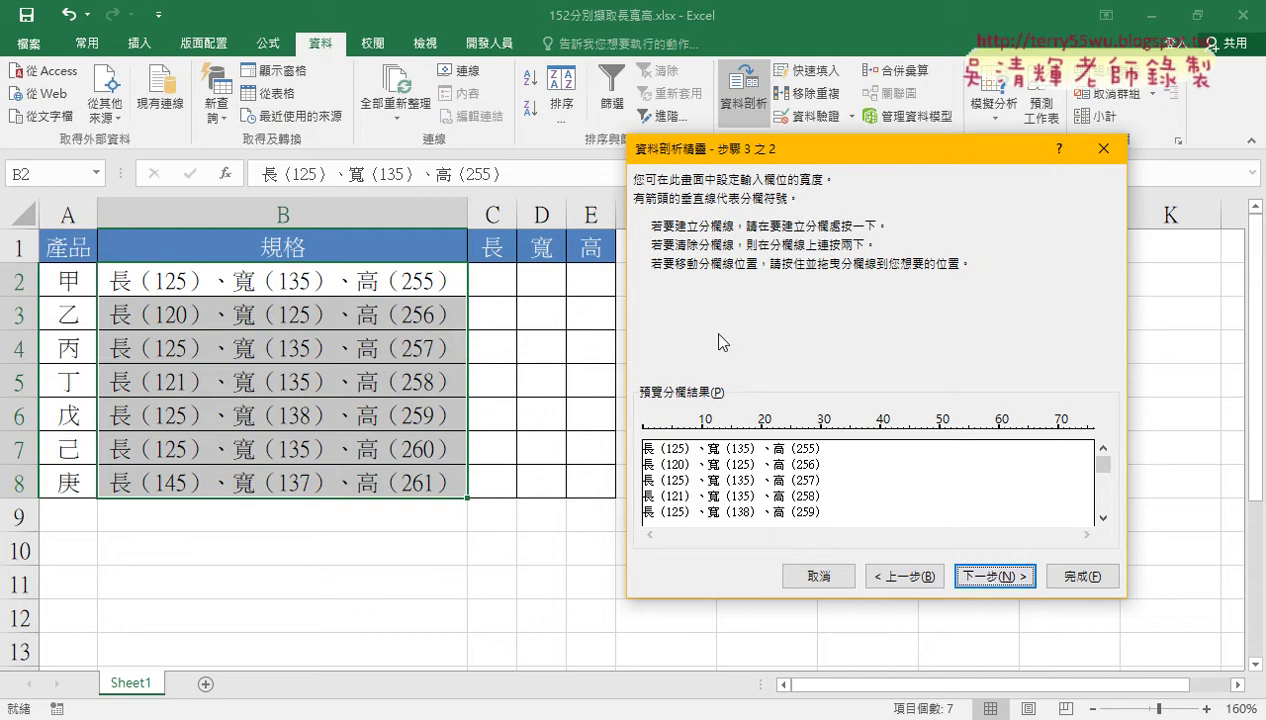
# Place break lines before and after the length, width and height numbers, then go to step 3.
pyautogui.click(665, 429)
pyautogui.click(684, 430)
pyautogui.click(730, 430)
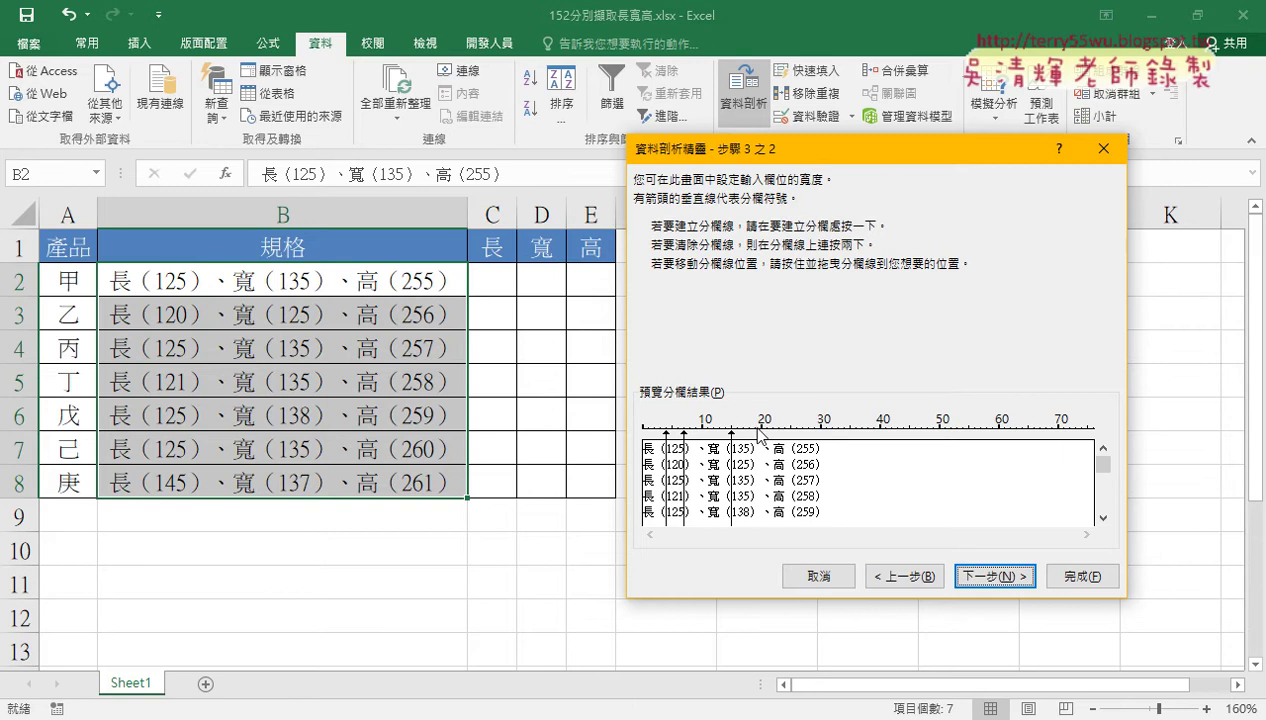
pyautogui.click(757, 430)
pyautogui.moveTo(758, 437); pyautogui.dragTo(751, 435)
pyautogui.click(796, 437)
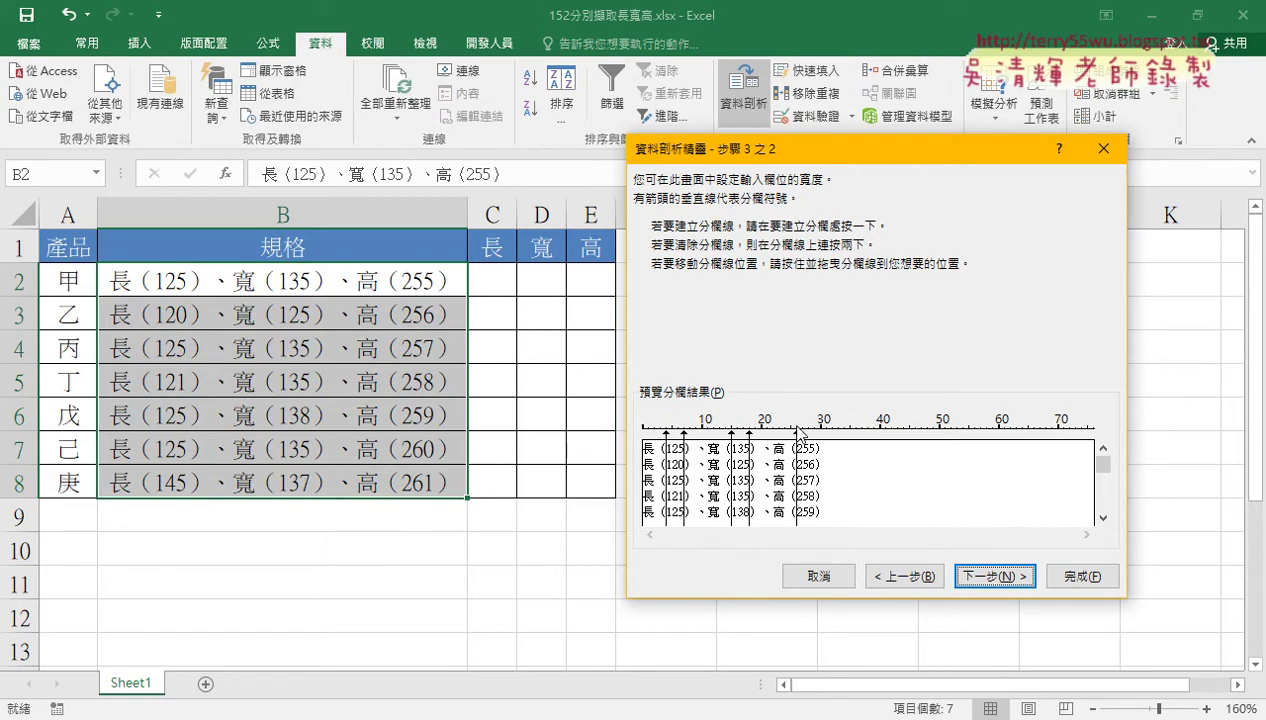
pyautogui.moveTo(797, 435); pyautogui.dragTo(818, 432)
pyautogui.click(995, 576)
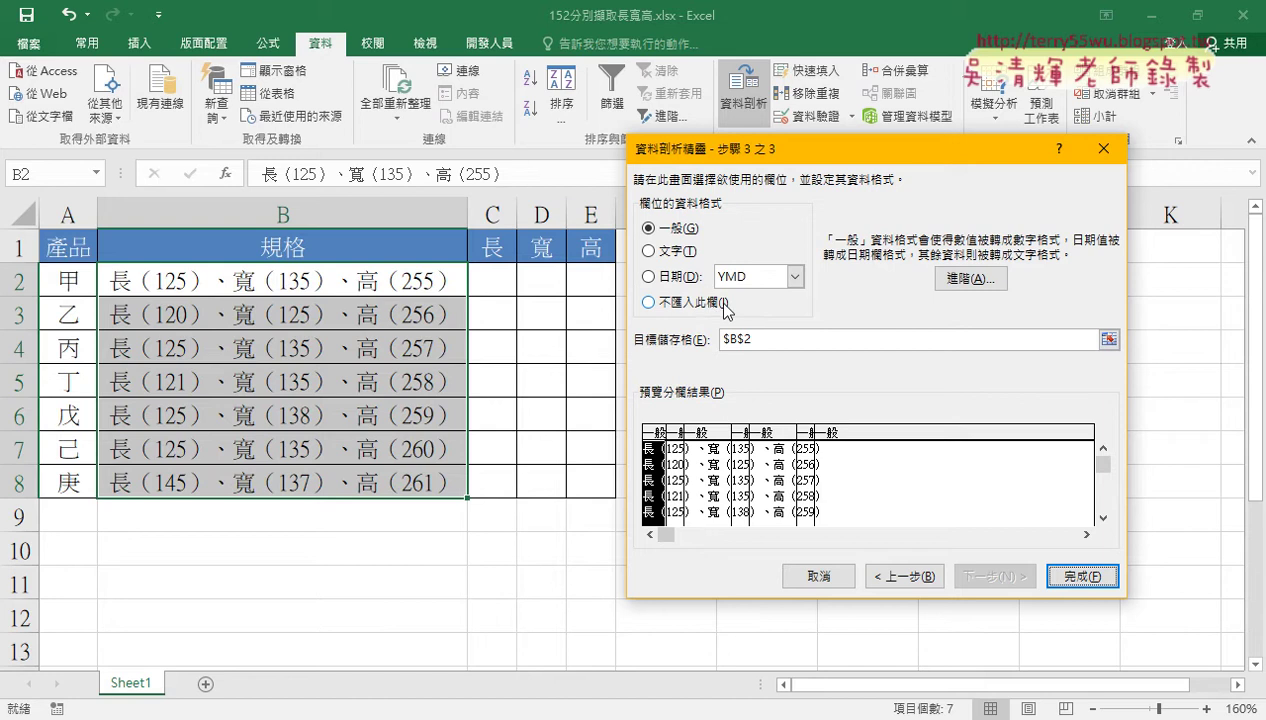
# Set the leading, in-between and closing text columns to Do not import (skip).
pyautogui.click(675, 452)
pyautogui.click(740, 463)
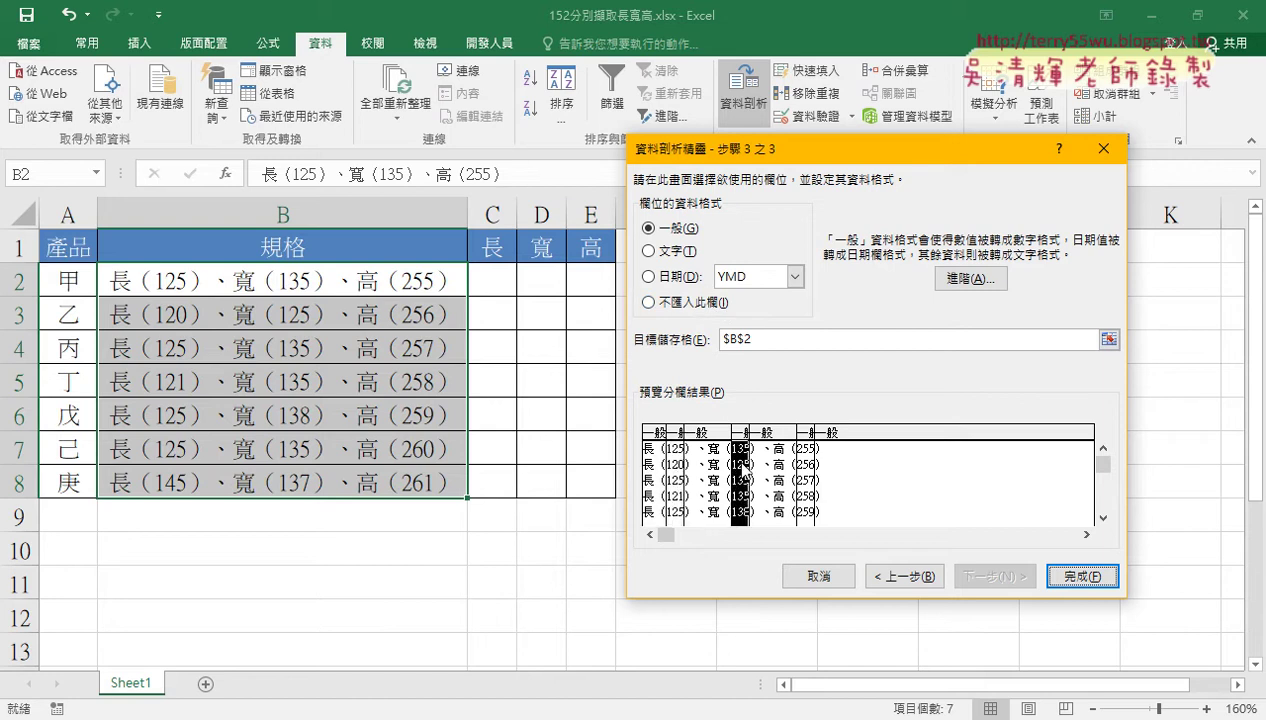
pyautogui.click(806, 465)
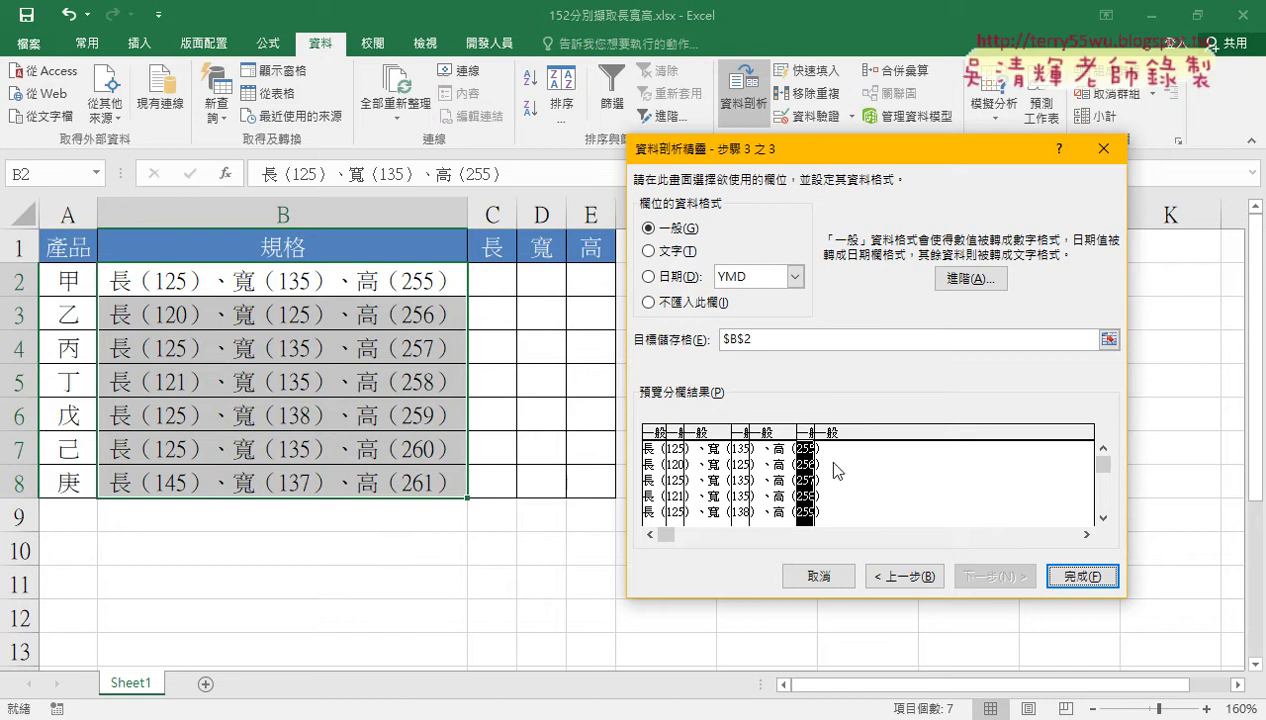
pyautogui.click(652, 468)
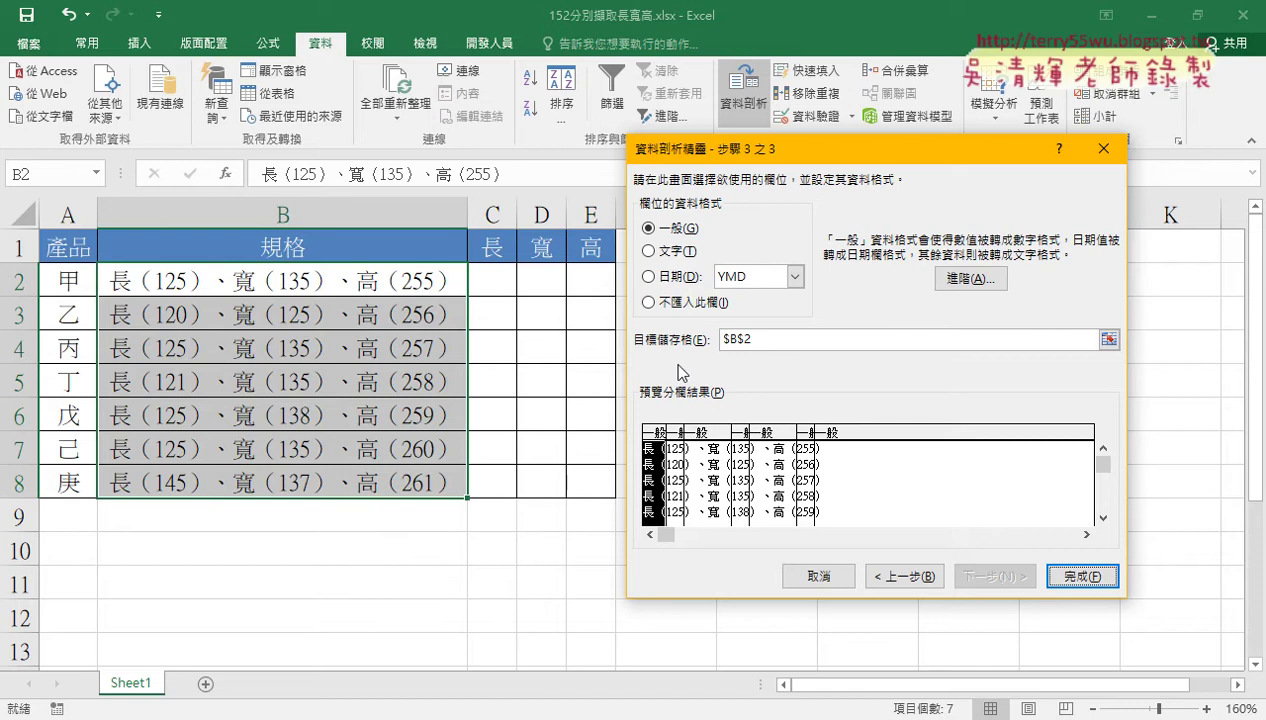
pyautogui.click(680, 304)
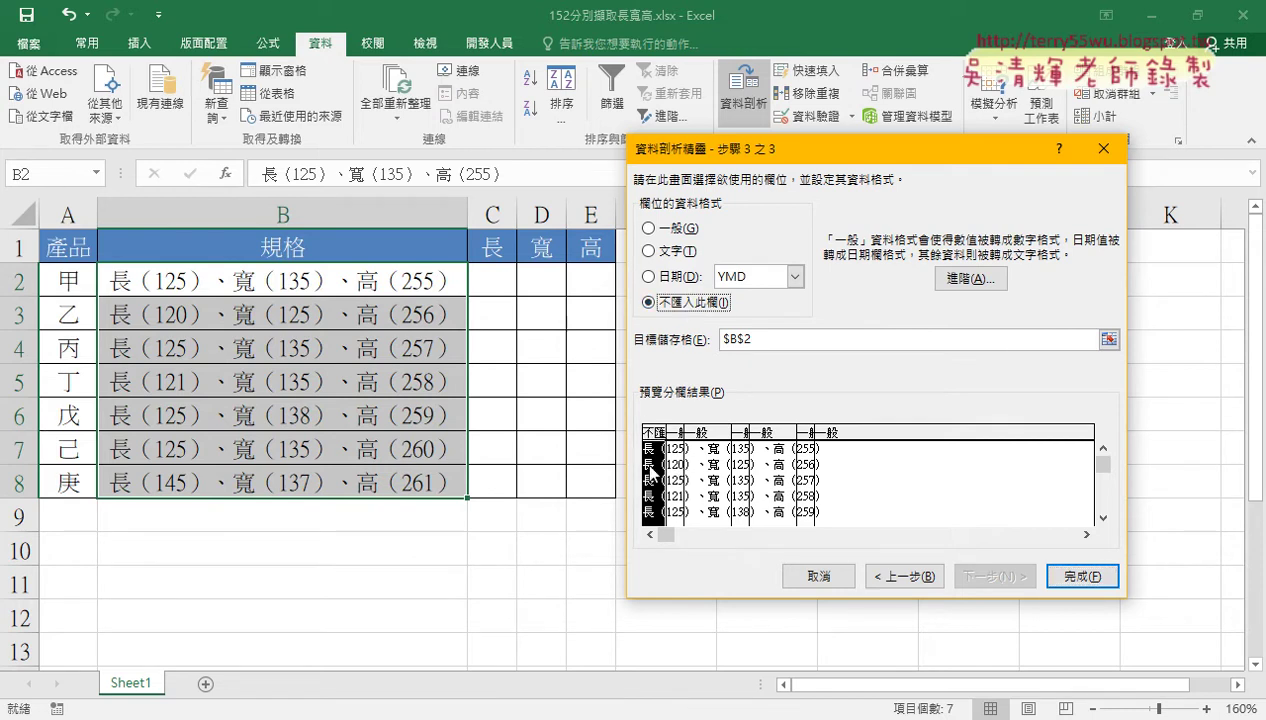
pyautogui.click(705, 470)
pyautogui.click(684, 306)
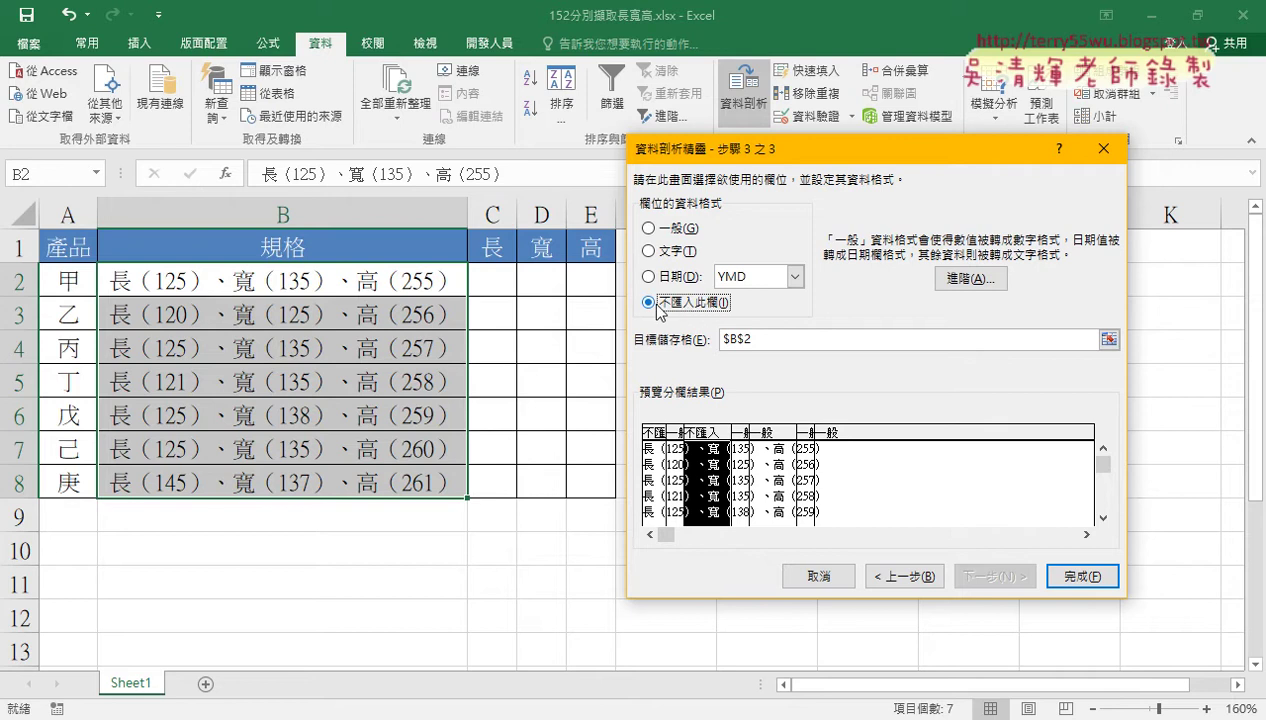
pyautogui.click(760, 462)
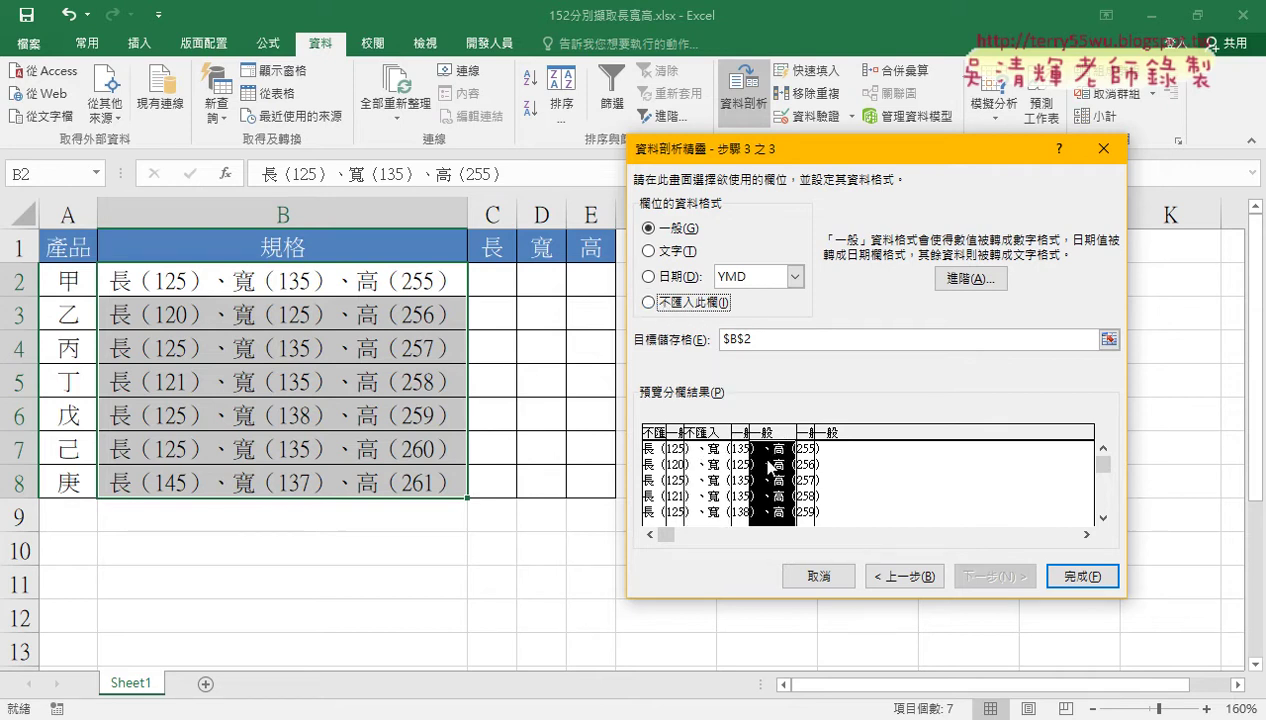
pyautogui.click(685, 310)
pyautogui.click(850, 468)
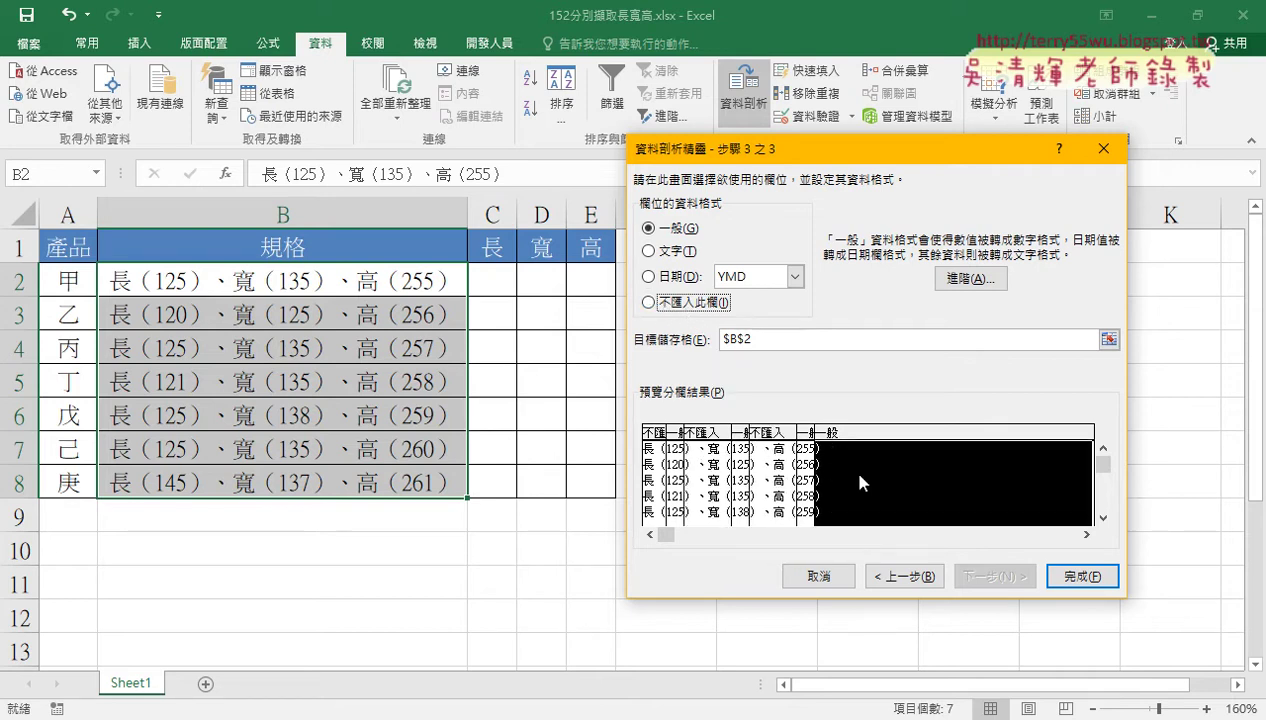
pyautogui.click(711, 303)
# Set the destination to $C$2 and finish the wizard.
pyautogui.click(724, 341)
pyautogui.click(727, 343)
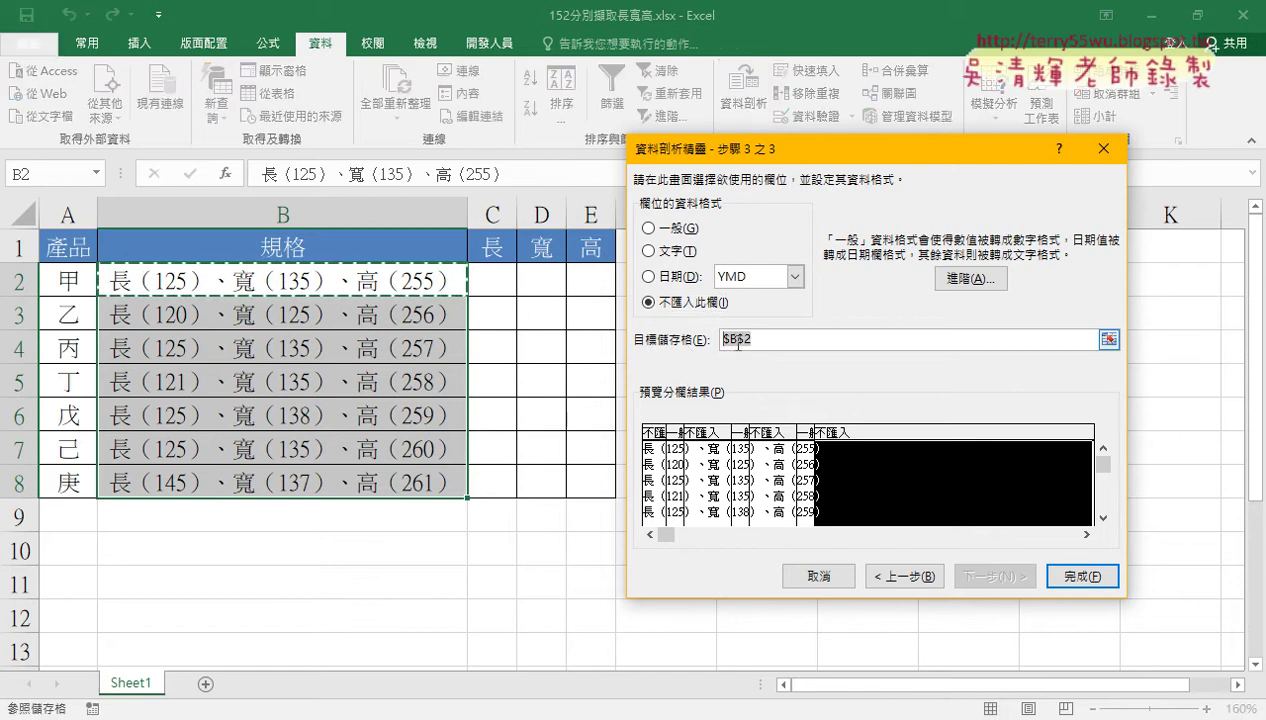
pyautogui.moveTo(799, 156); pyautogui.dragTo(858, 154)
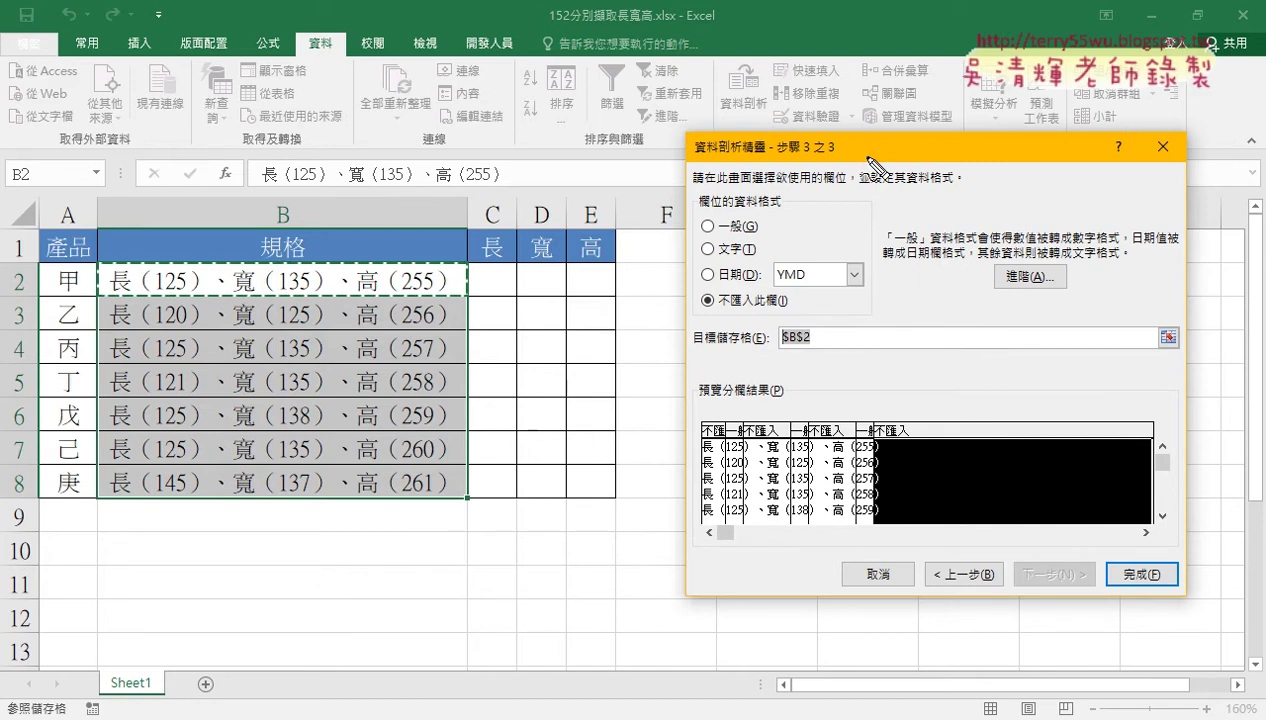
pyautogui.moveTo(513, 262)
pyautogui.mouseDown()
pyautogui.moveTo(510, 296)
pyautogui.moveTo(514, 264)
pyautogui.mouseUp()
pyautogui.moveTo(812, 340)
pyautogui.mouseDown()
pyautogui.moveTo(536, 283)
pyautogui.moveTo(549, 297)
pyautogui.mouseUp()
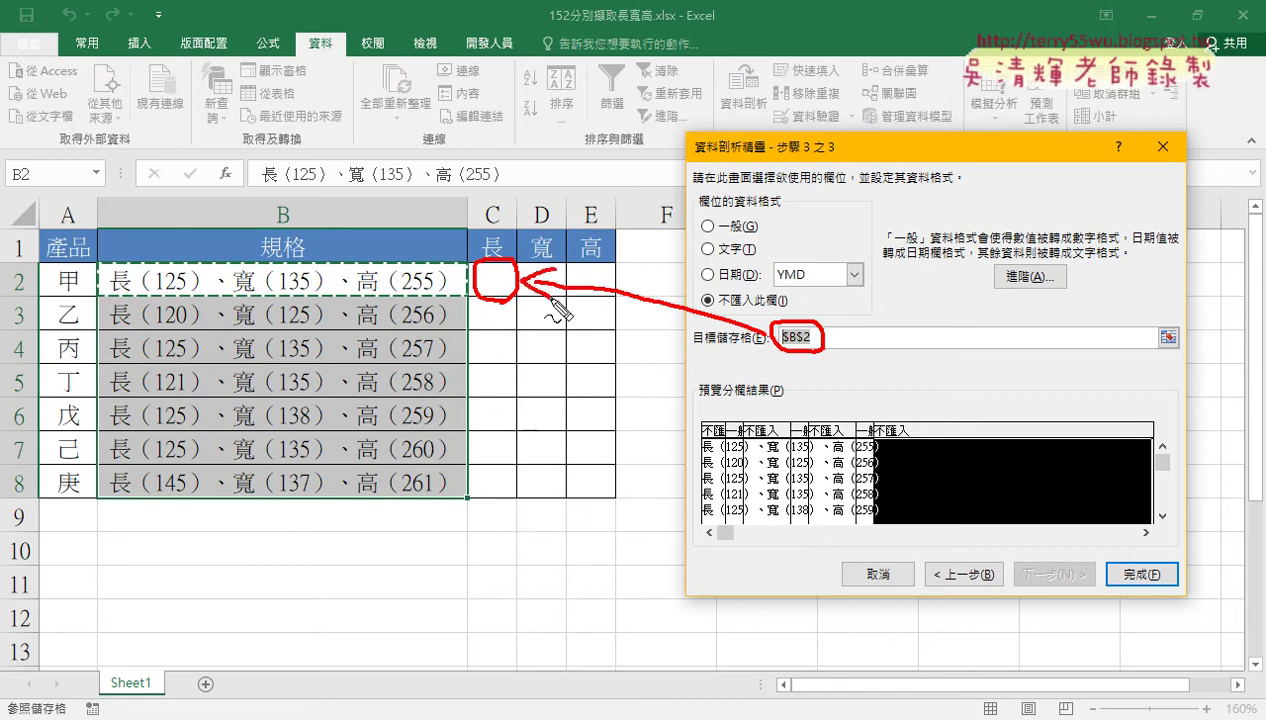
pyautogui.press('Escape')
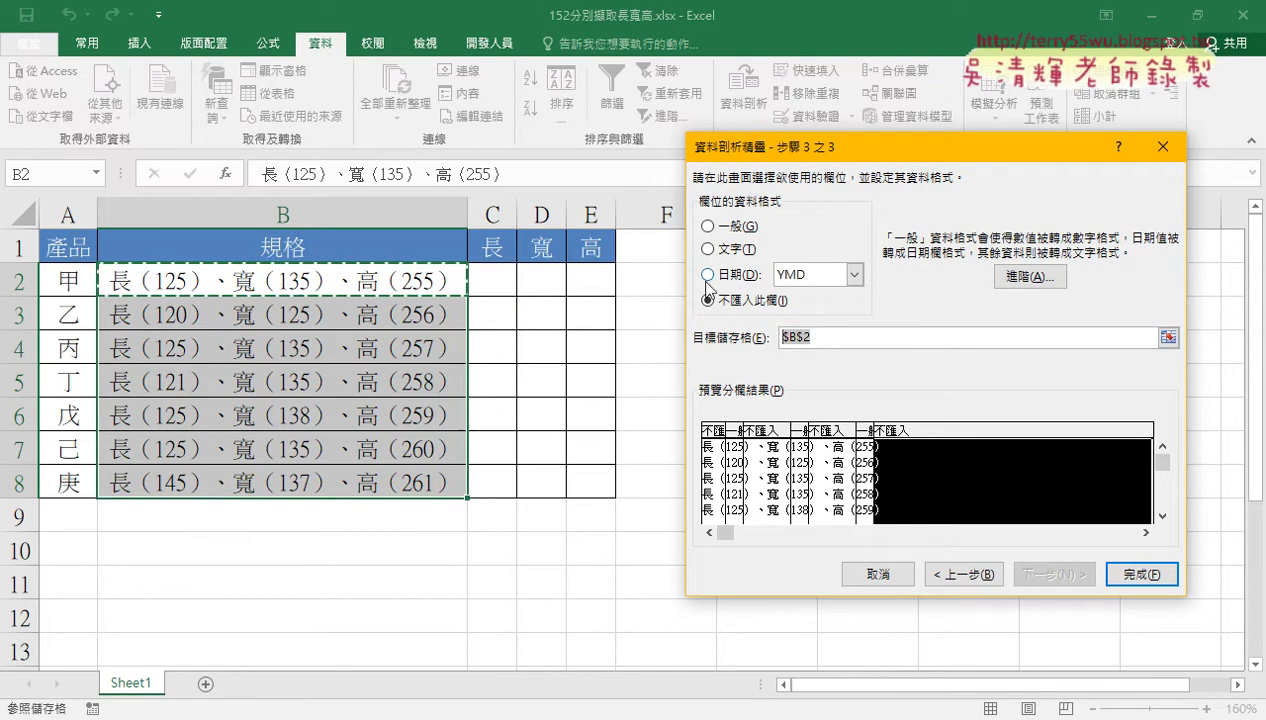
pyautogui.click(823, 336)
pyautogui.click(494, 278)
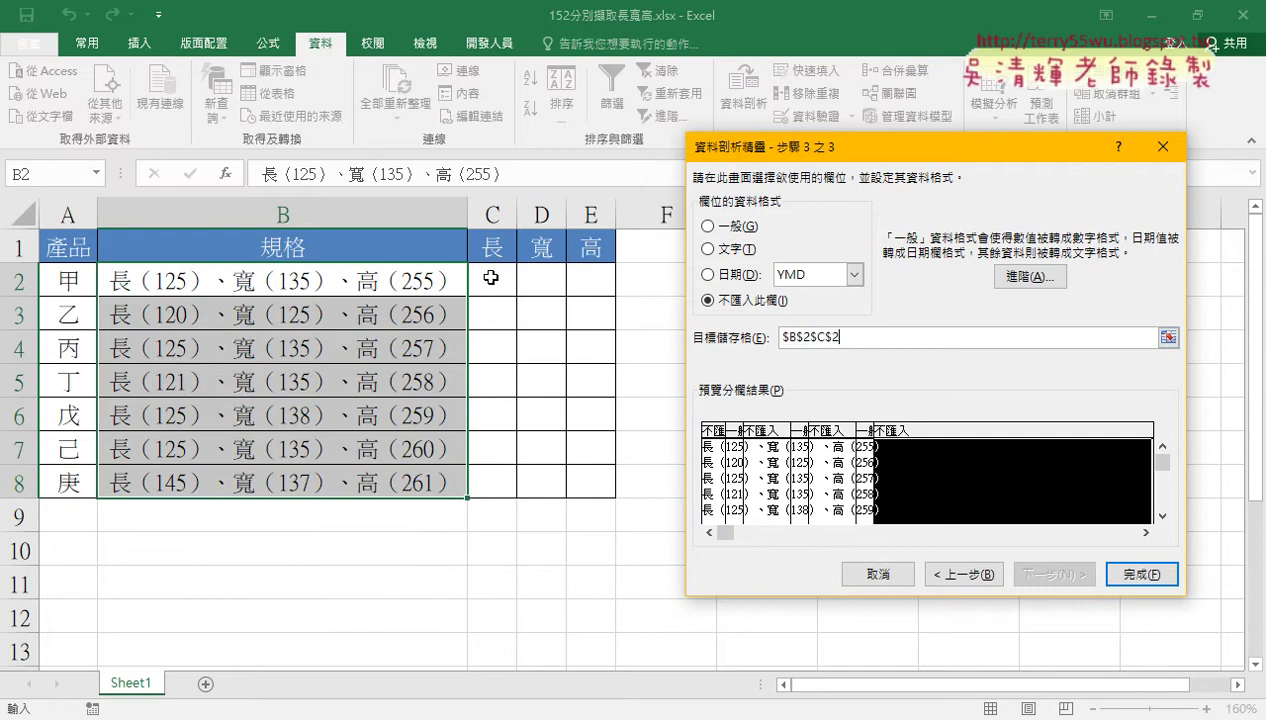
pyautogui.moveTo(860, 338); pyautogui.dragTo(703, 336)
pyautogui.press('BackSpace')
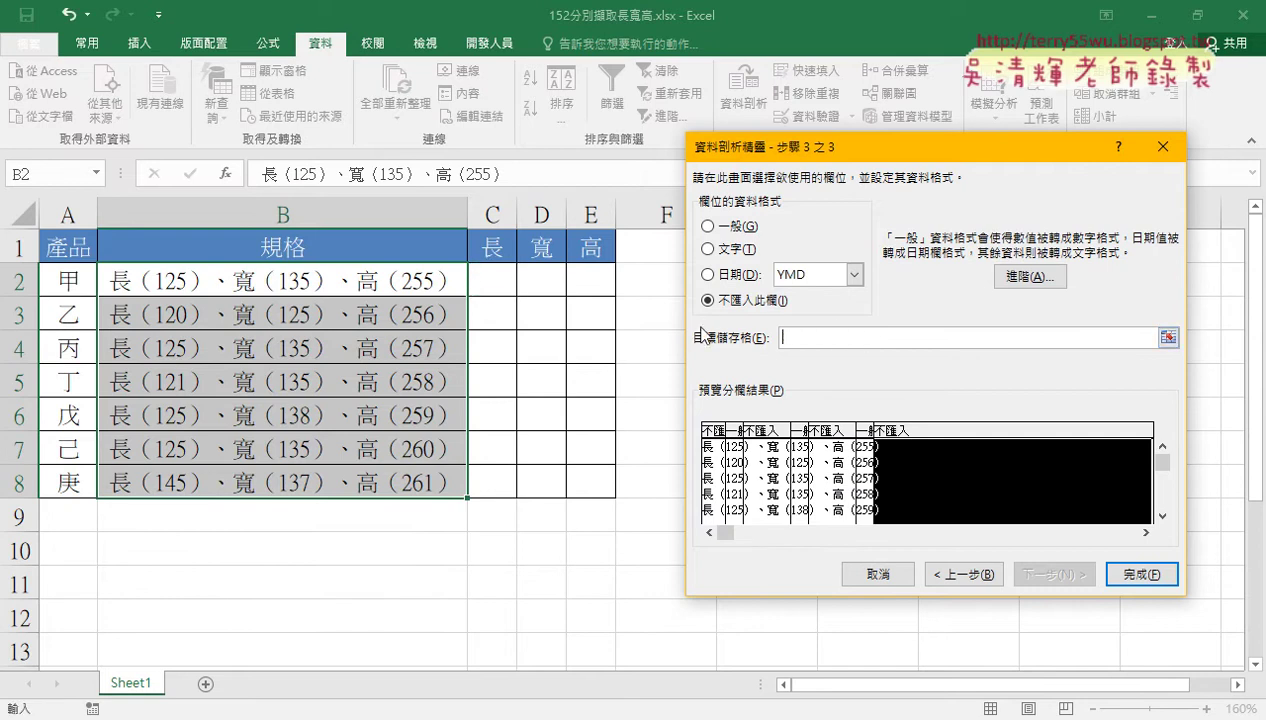
pyautogui.click(490, 282)
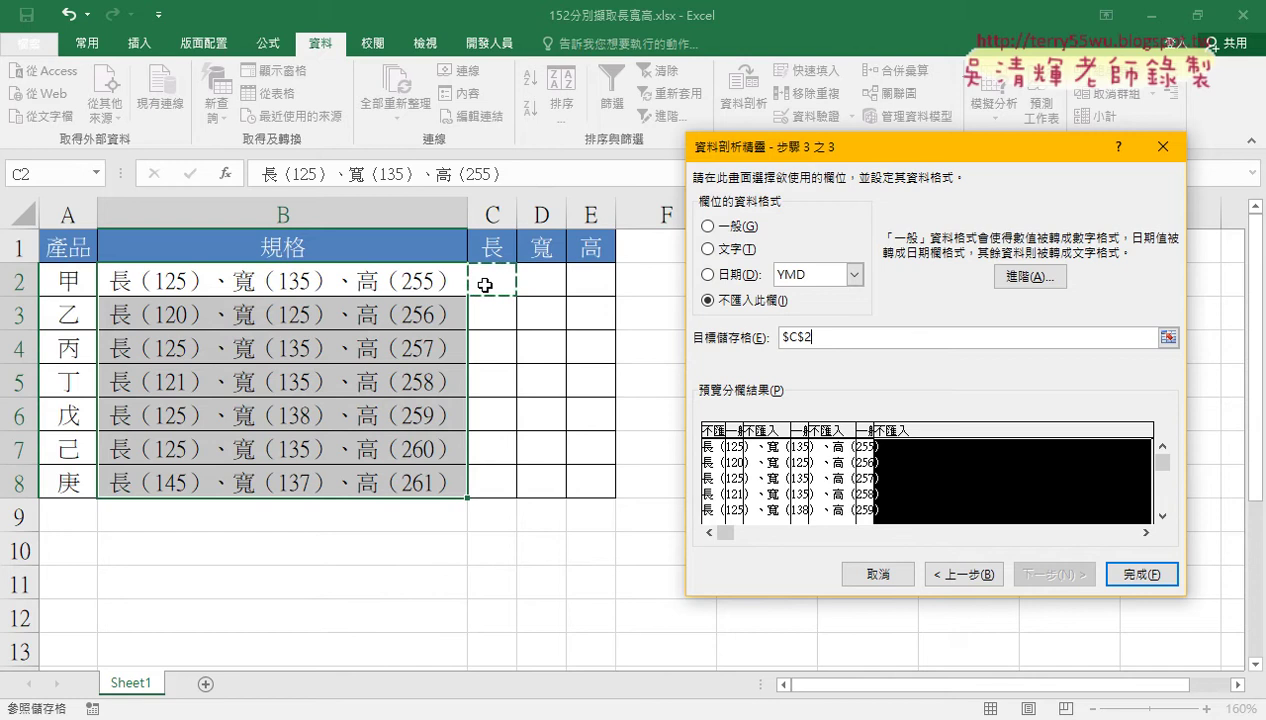
pyautogui.click(1150, 576)
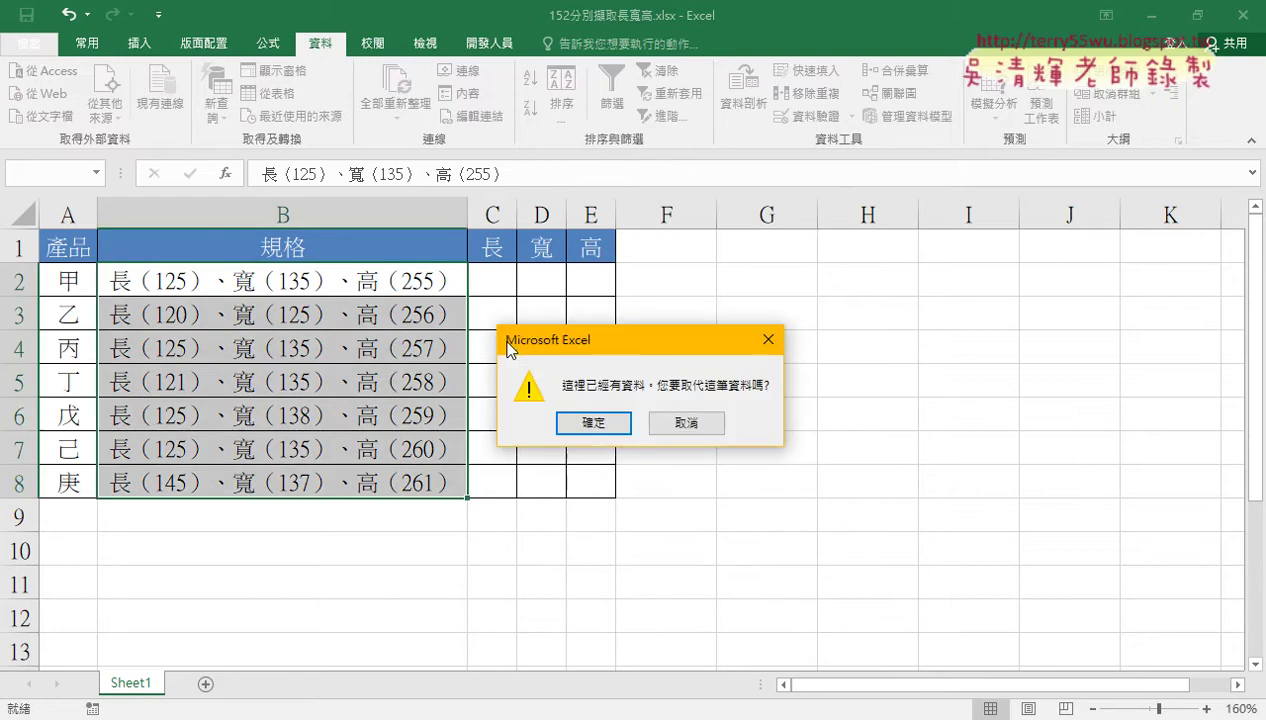
# Move the replace-data prompt aside and confirm replacing the destination cells.
pyautogui.moveTo(508, 345); pyautogui.dragTo(623, 207)
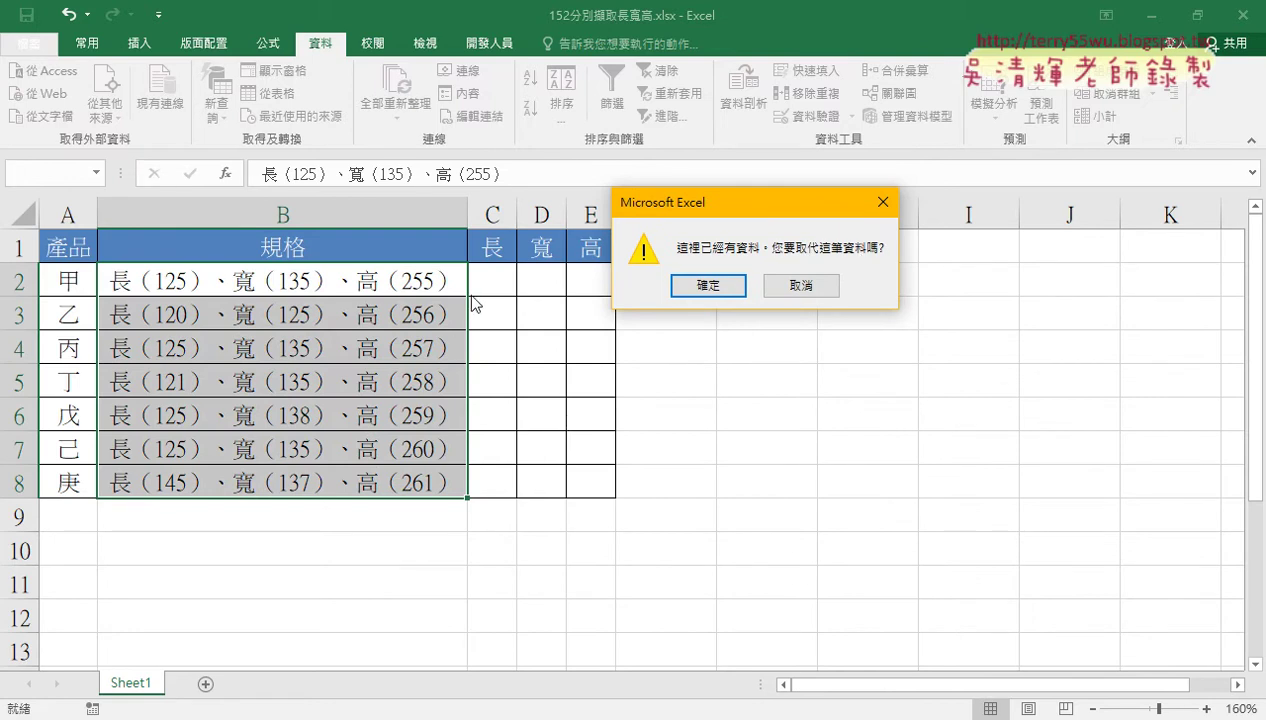
pyautogui.moveTo(705, 207); pyautogui.dragTo(790, 215)
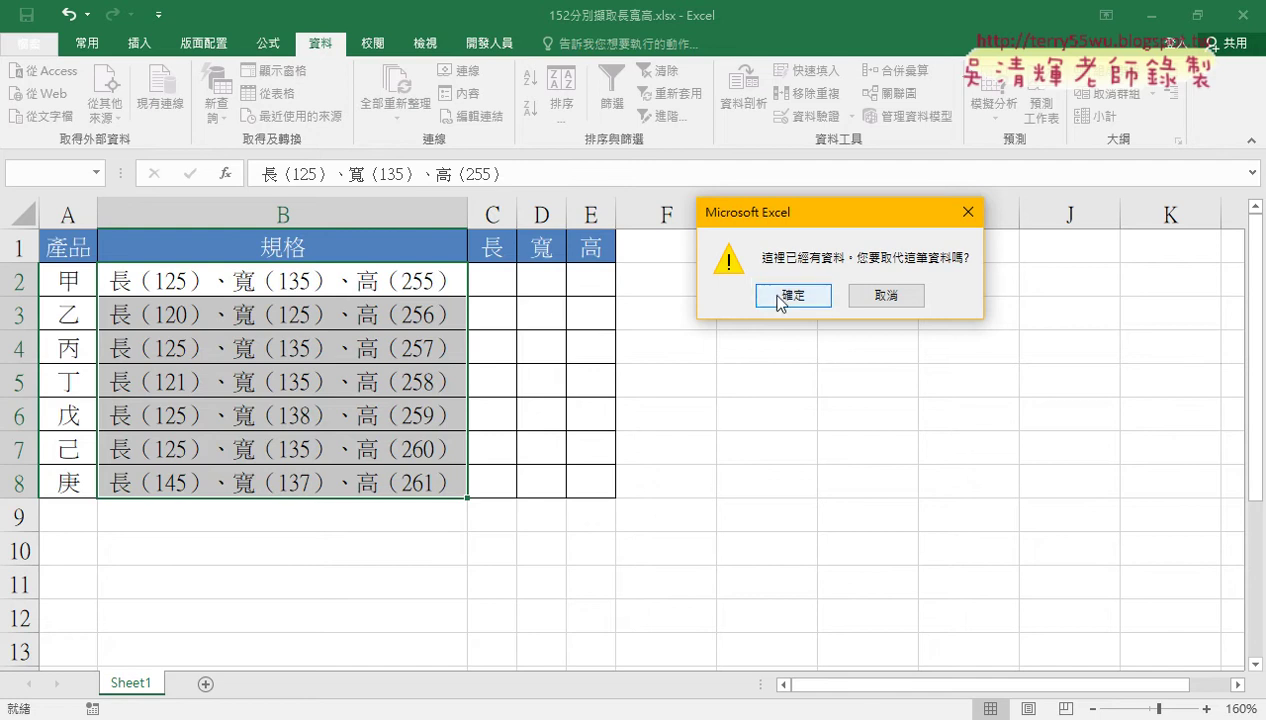
pyautogui.click(790, 297)
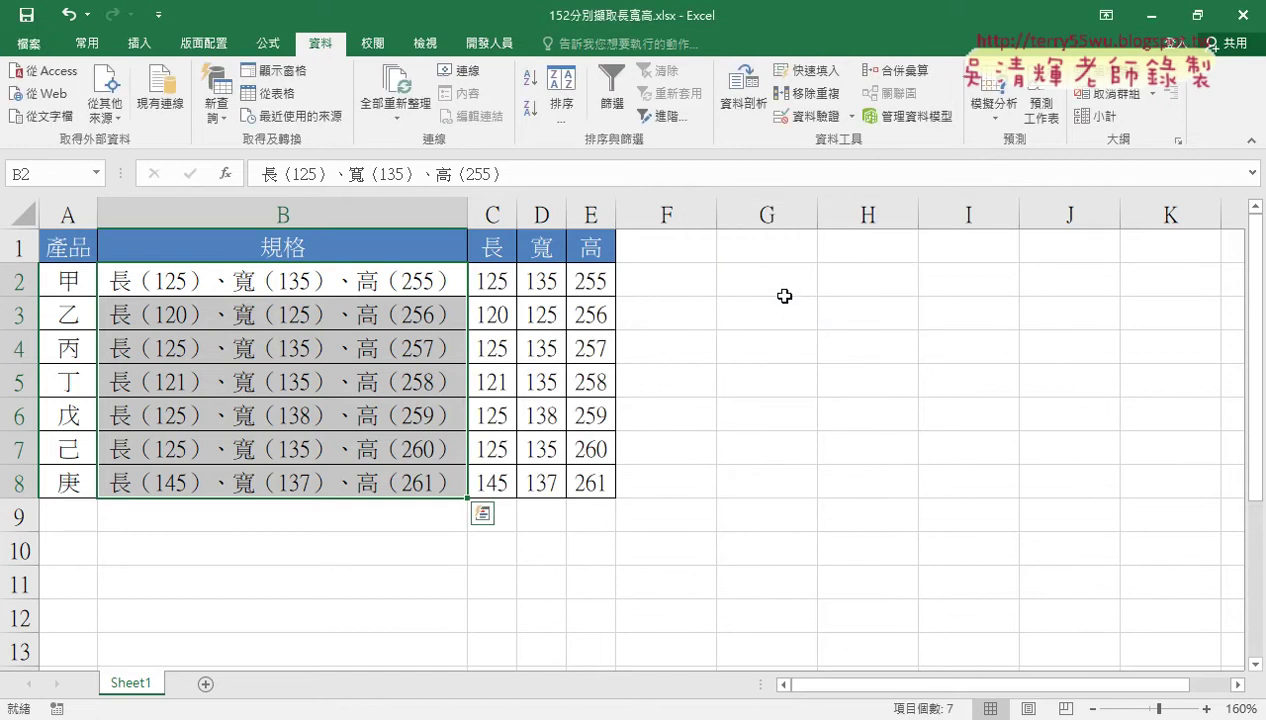
# Review the split numbers in columns C–E, such as 125, 135, 255.
pyautogui.moveTo(187, 288); pyautogui.dragTo(167, 289)
pyautogui.moveTo(283, 290); pyautogui.dragTo(312, 290)
pyautogui.moveTo(403, 292); pyautogui.dragTo(431, 292)
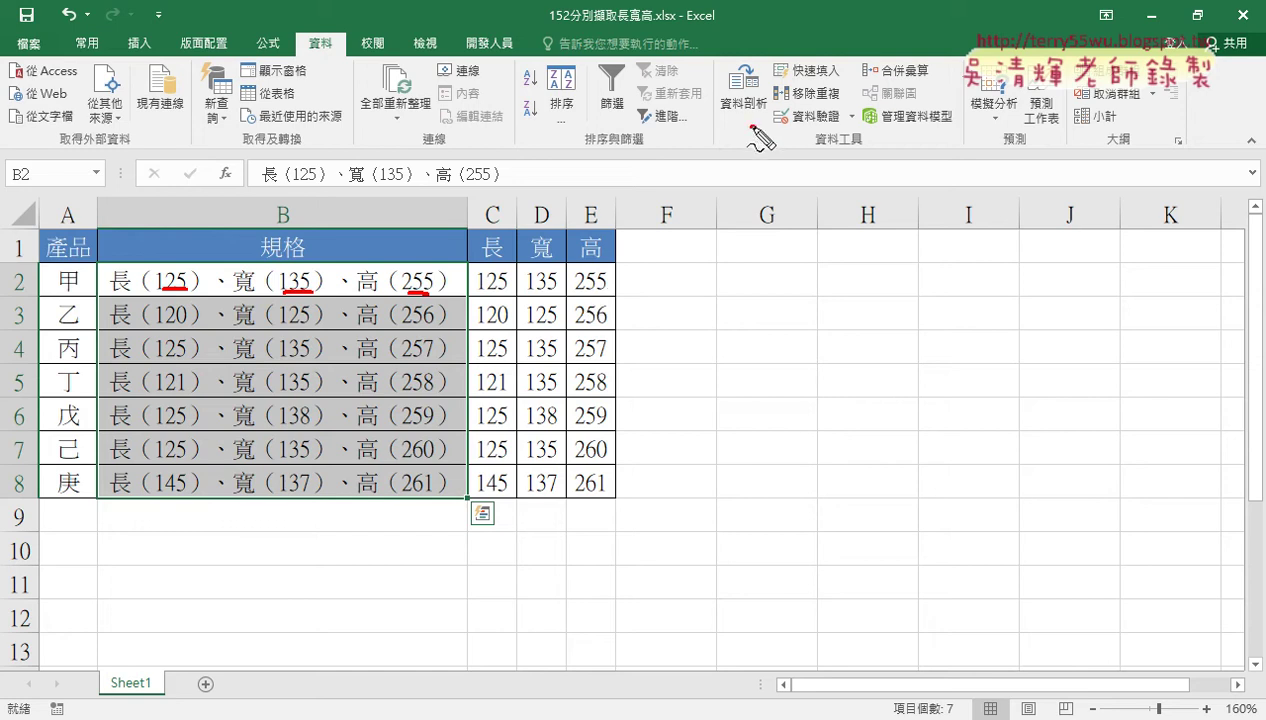
# Recap the Text to Columns split on the sheet, then switch to the 開發人員 (Developer) tab.
pyautogui.moveTo(755, 128); pyautogui.dragTo(766, 142)
pyautogui.moveTo(318, 30)
pyautogui.mouseDown()
pyautogui.moveTo(334, 50)
pyautogui.moveTo(588, 104)
pyautogui.moveTo(722, 108)
pyautogui.moveTo(708, 118)
pyautogui.mouseUp()
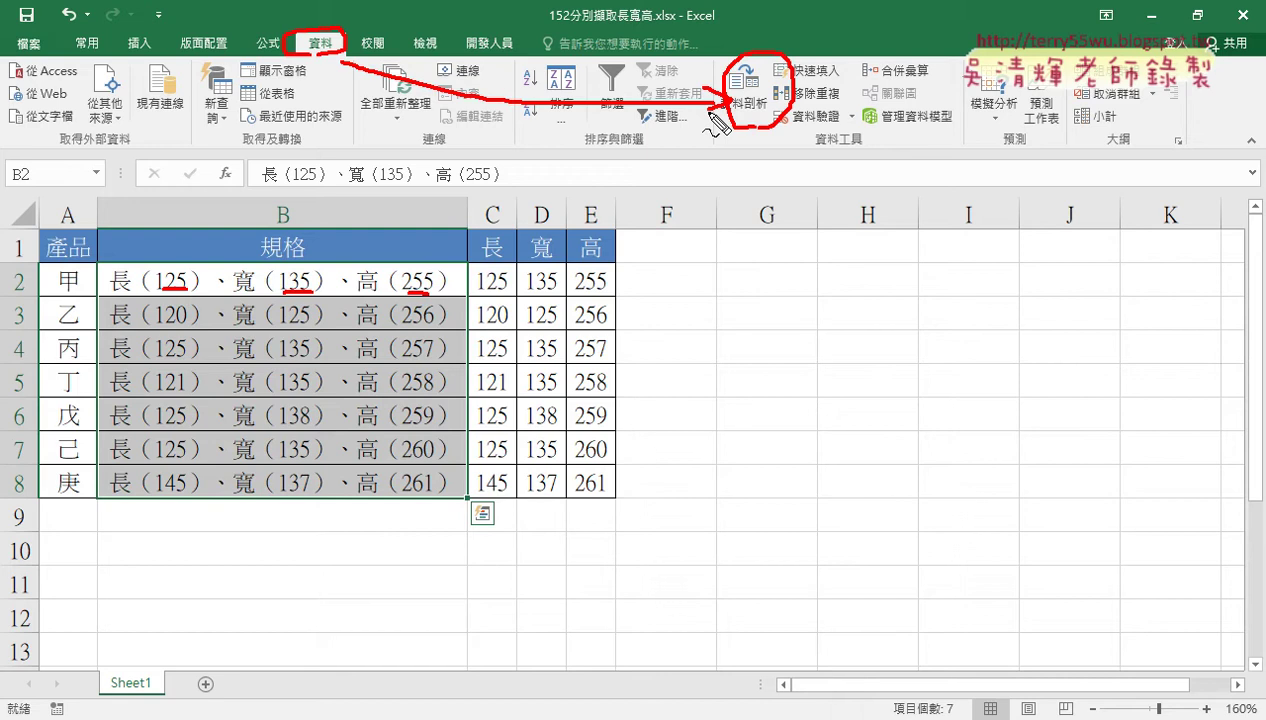
pyautogui.press('Escape')
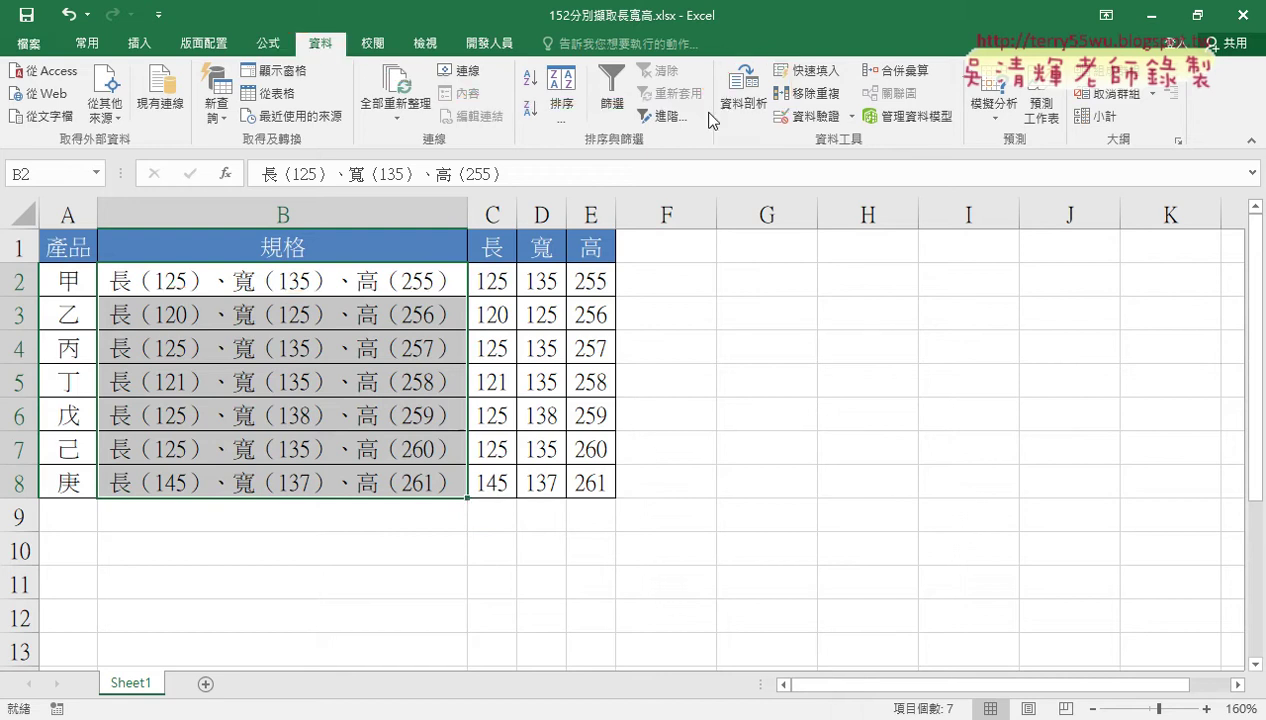
pyautogui.hotkey('ctrl', '2')
pyautogui.moveTo(751, 145)
pyautogui.mouseDown()
pyautogui.moveTo(706, 137)
pyautogui.moveTo(745, 146)
pyautogui.mouseUp()
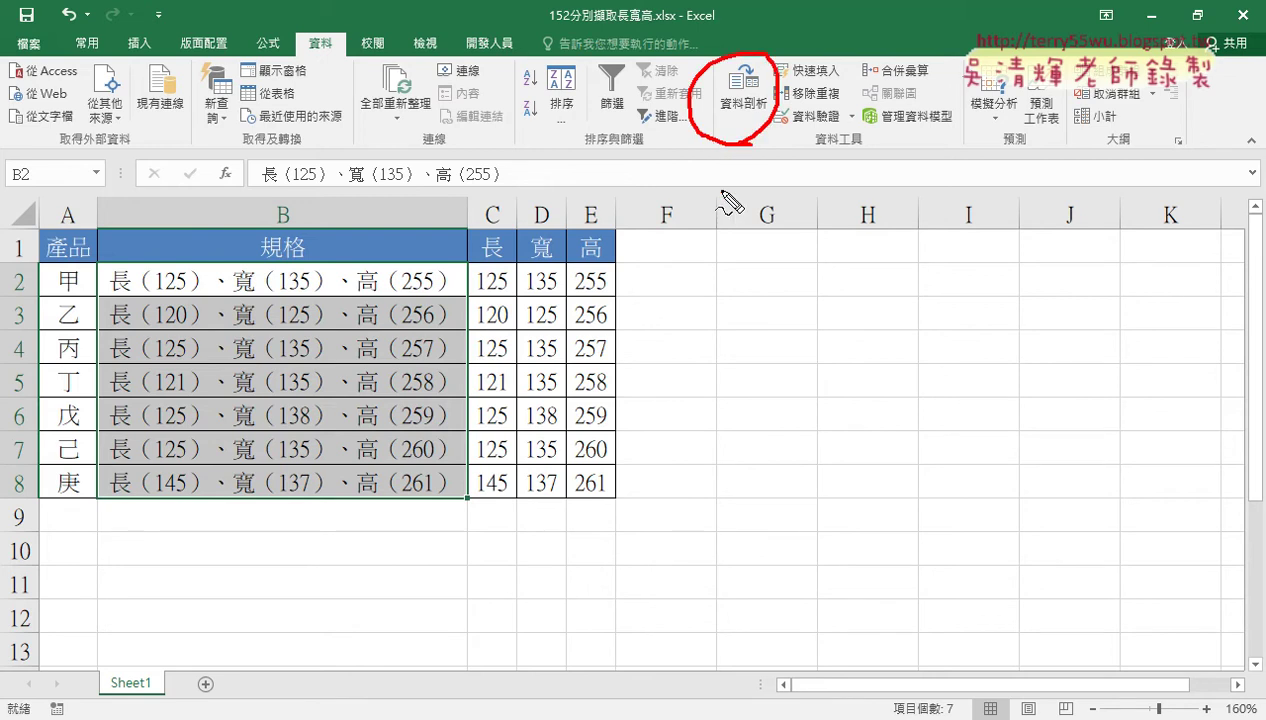
pyautogui.moveTo(675, 256)
pyautogui.mouseDown()
pyautogui.moveTo(675, 292)
pyautogui.moveTo(693, 296)
pyautogui.moveTo(672, 368)
pyautogui.mouseUp()
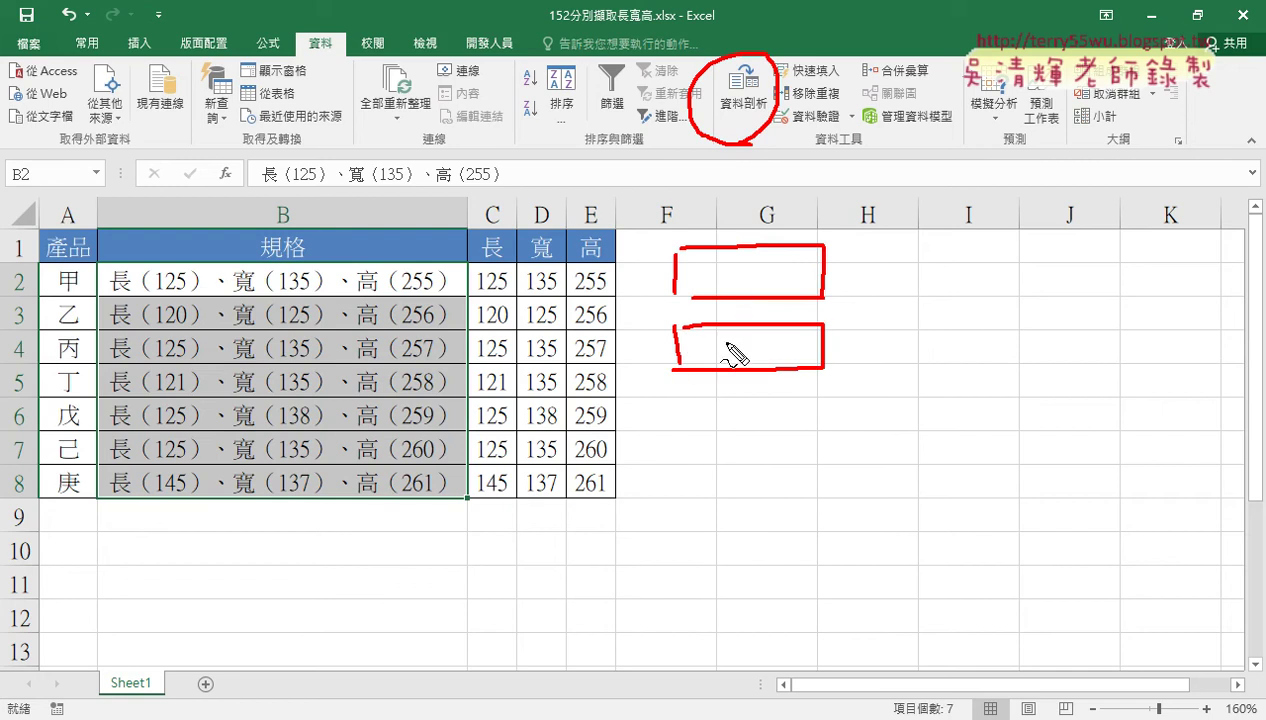
pyautogui.moveTo(463, 268); pyautogui.dragTo(460, 437)
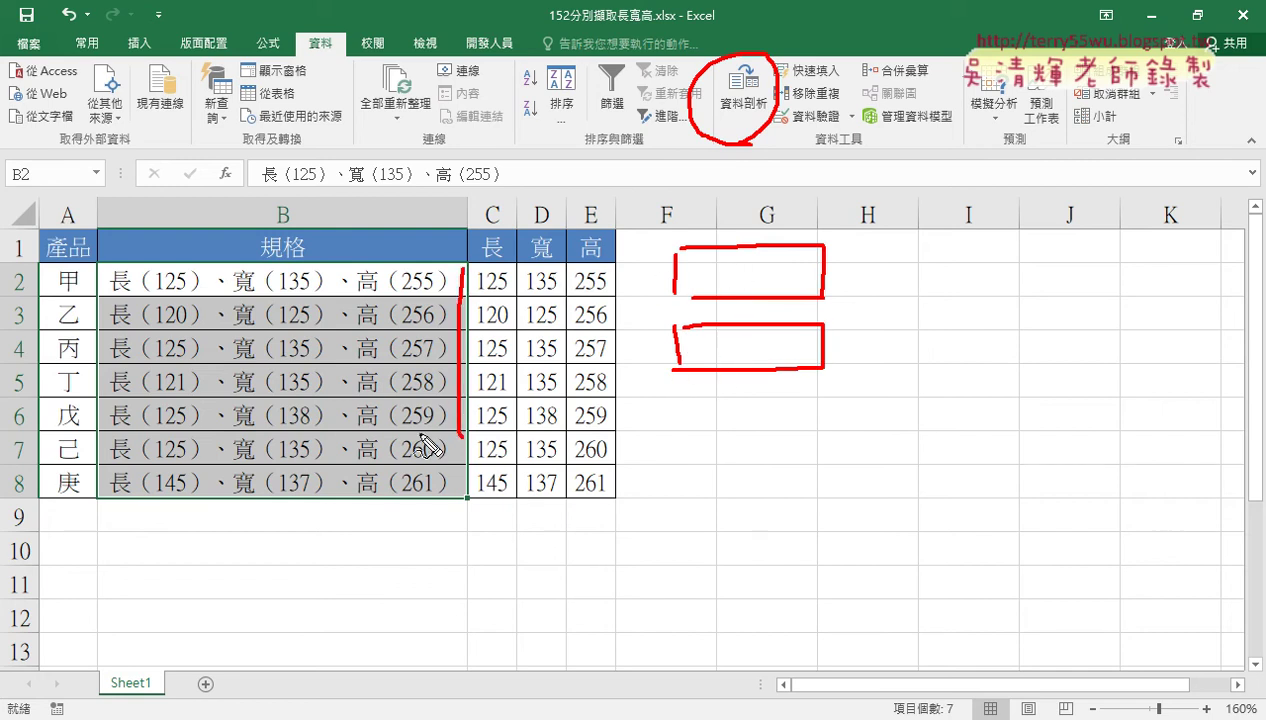
pyautogui.moveTo(482, 272); pyautogui.dragTo(475, 412)
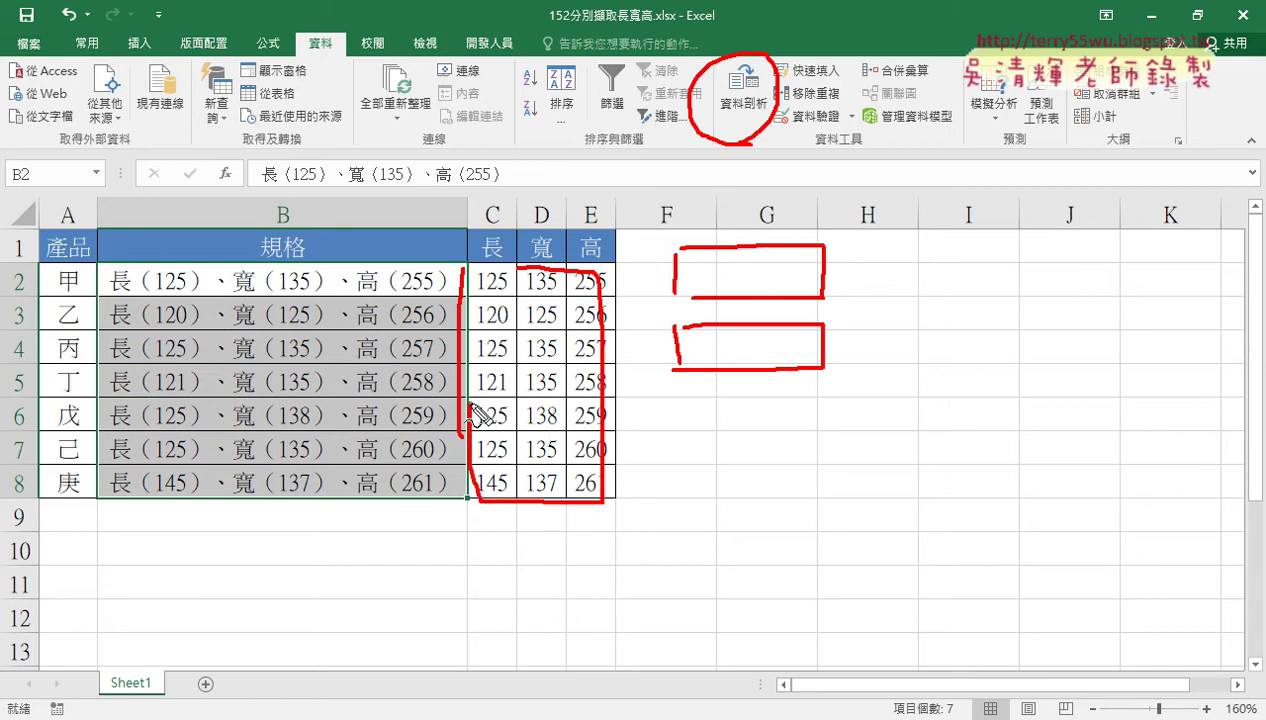
pyautogui.moveTo(567, 330); pyautogui.dragTo(478, 412)
pyautogui.moveTo(497, 333); pyautogui.dragTo(586, 414)
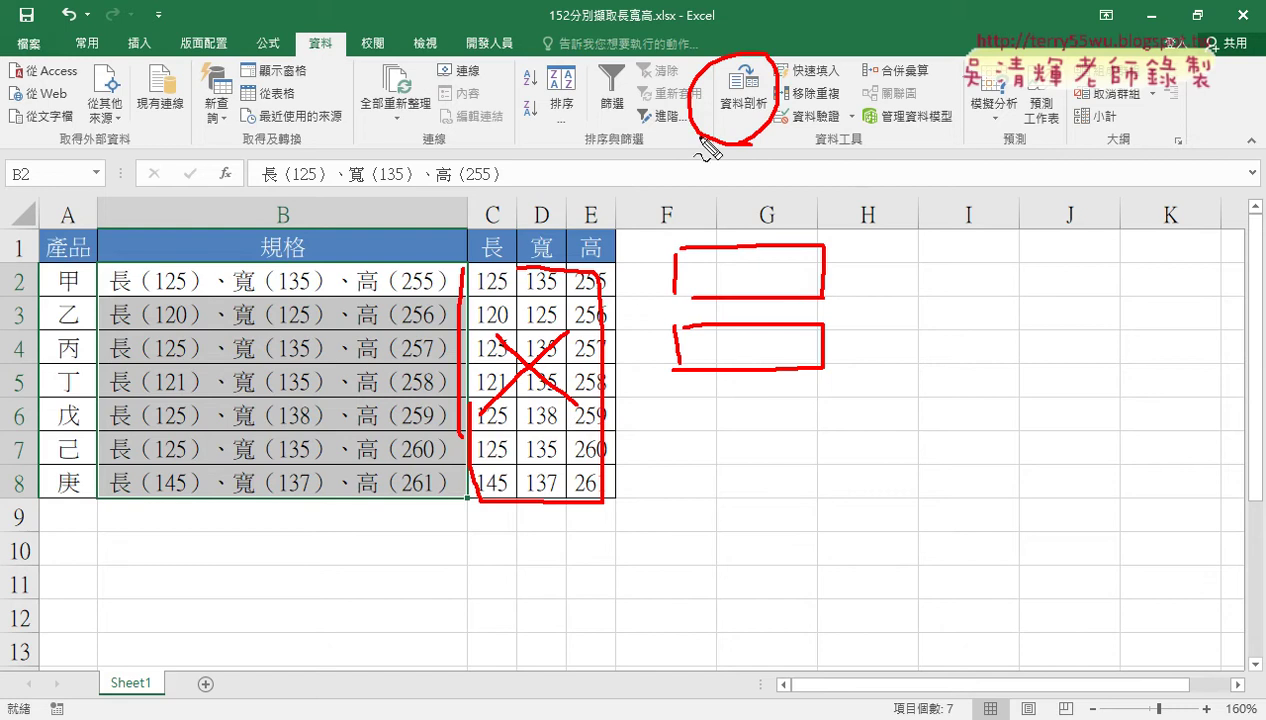
pyautogui.moveTo(567, 72)
pyautogui.mouseDown()
pyautogui.moveTo(705, 110)
pyautogui.moveTo(692, 130)
pyautogui.mouseUp()
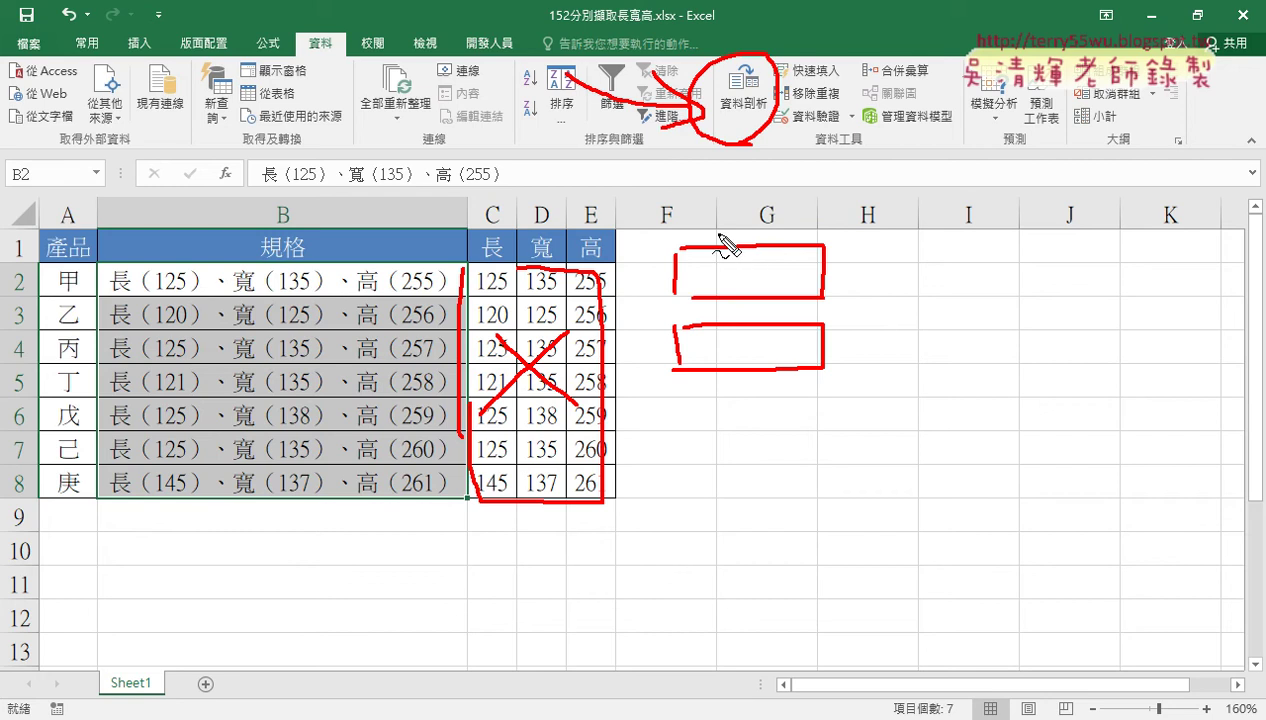
pyautogui.press('Escape')
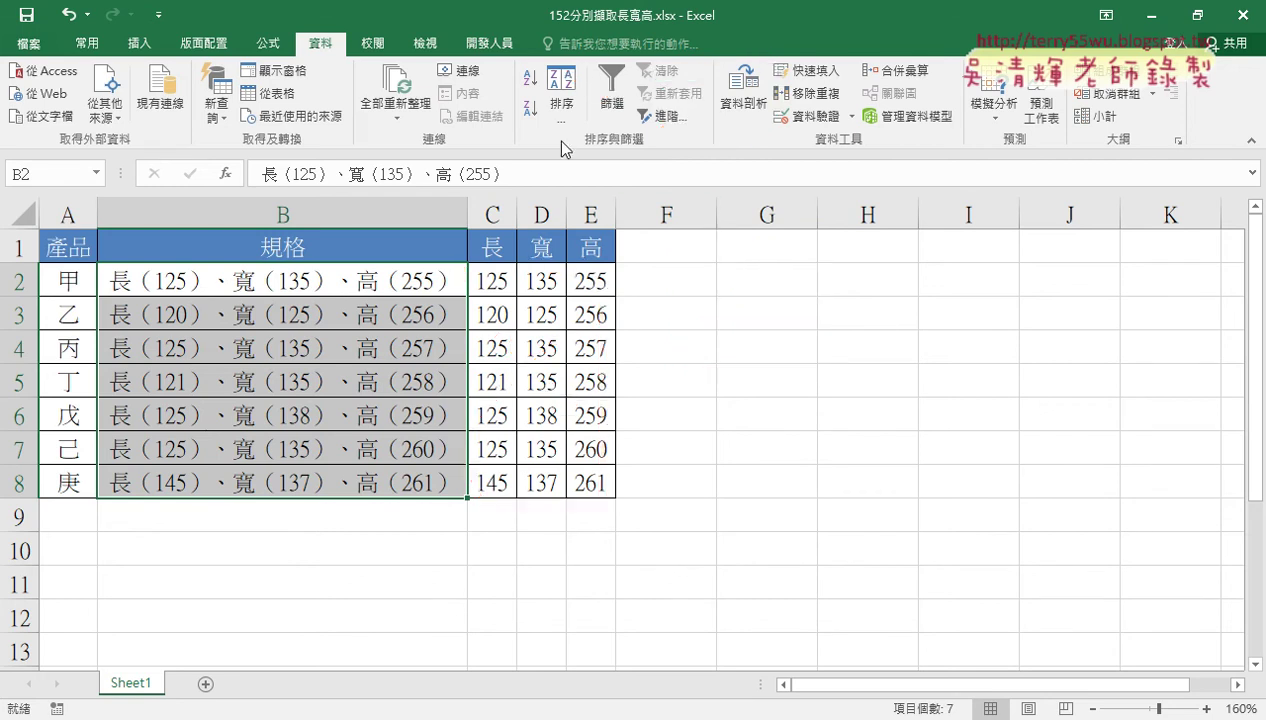
pyautogui.click(482, 45)
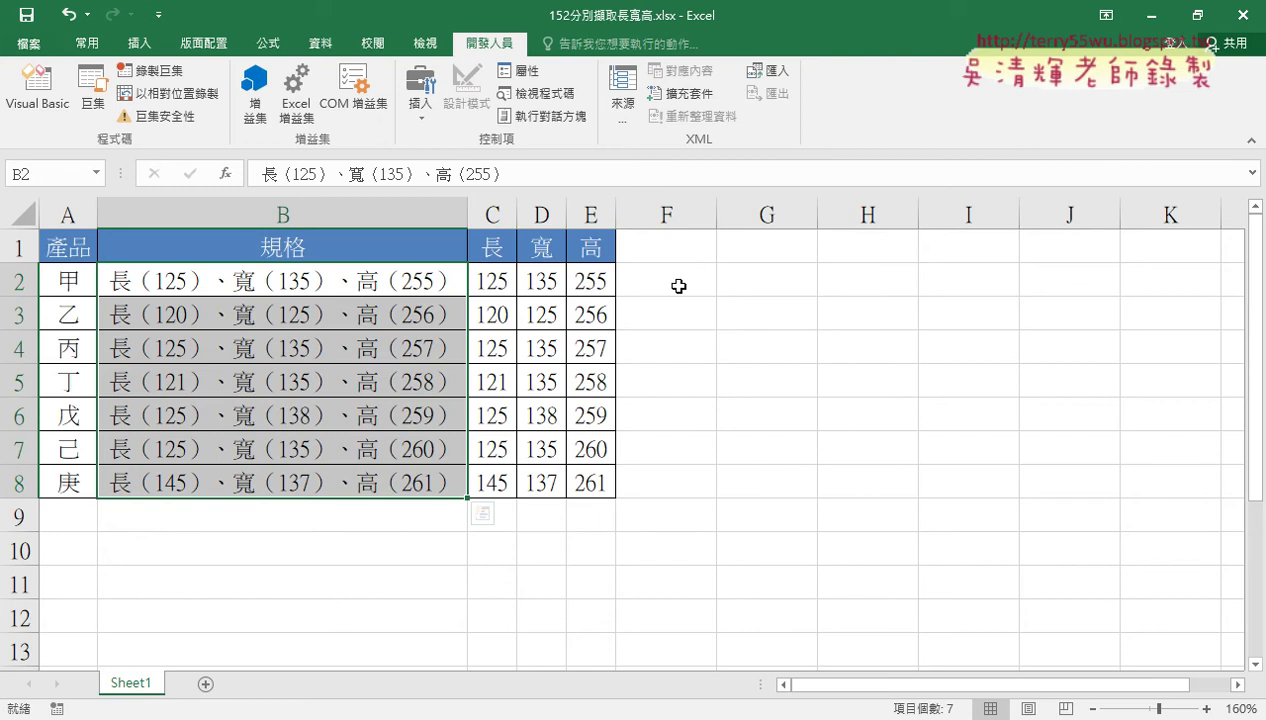
# Clear the length, width and height values in C2:E8 and select the spec text in B2:B8.
pyautogui.moveTo(488, 282); pyautogui.dragTo(593, 487)
pyautogui.hotkey('ctrl', 'c')
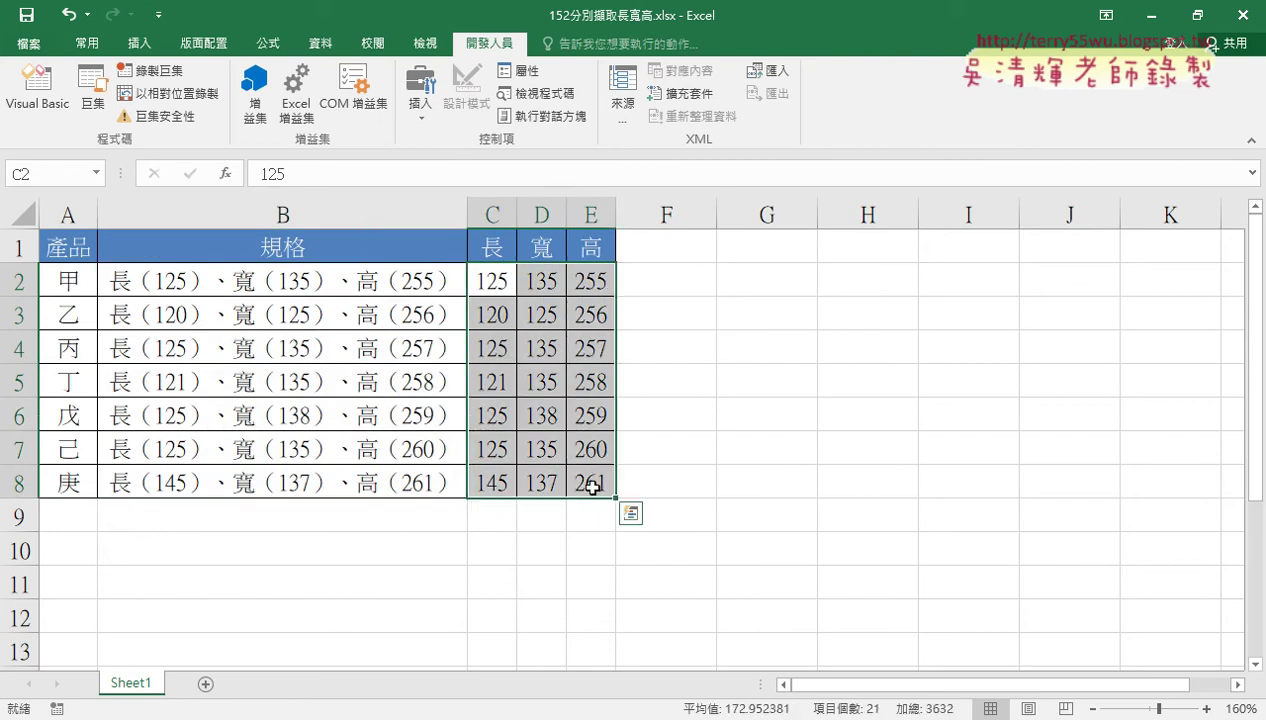
pyautogui.press('Delete')
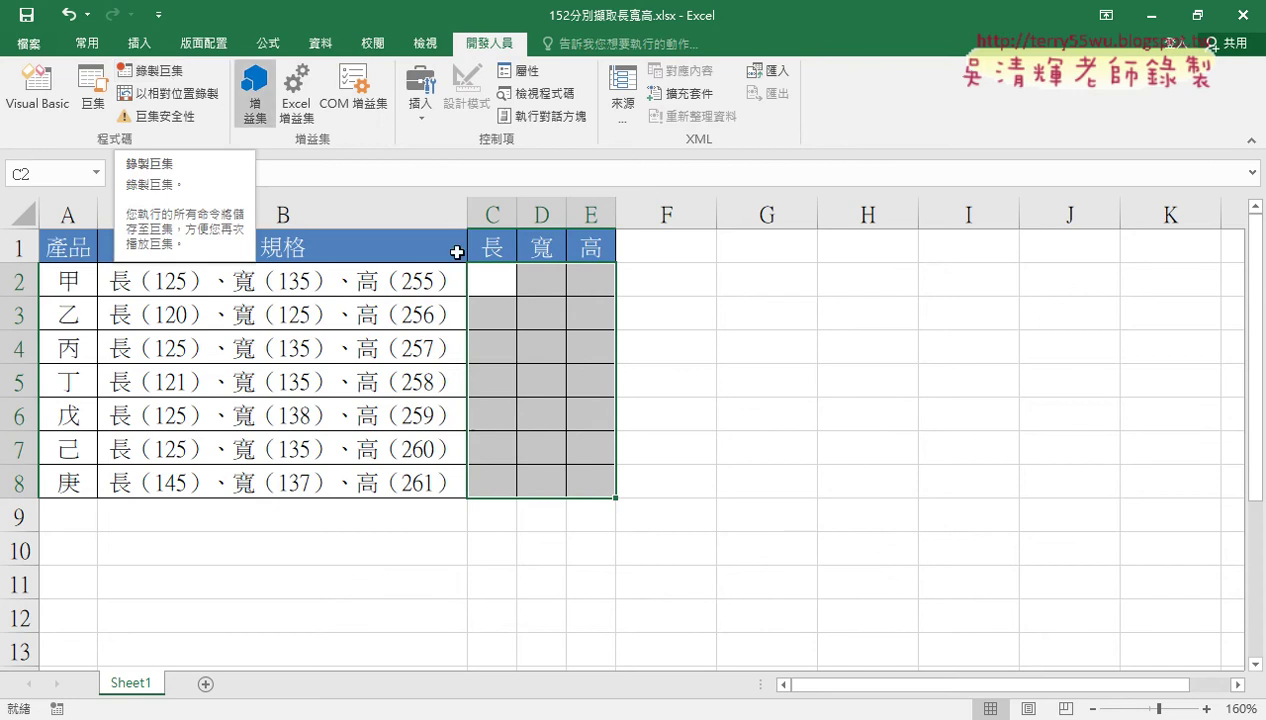
pyautogui.click(748, 430)
pyautogui.click(381, 276)
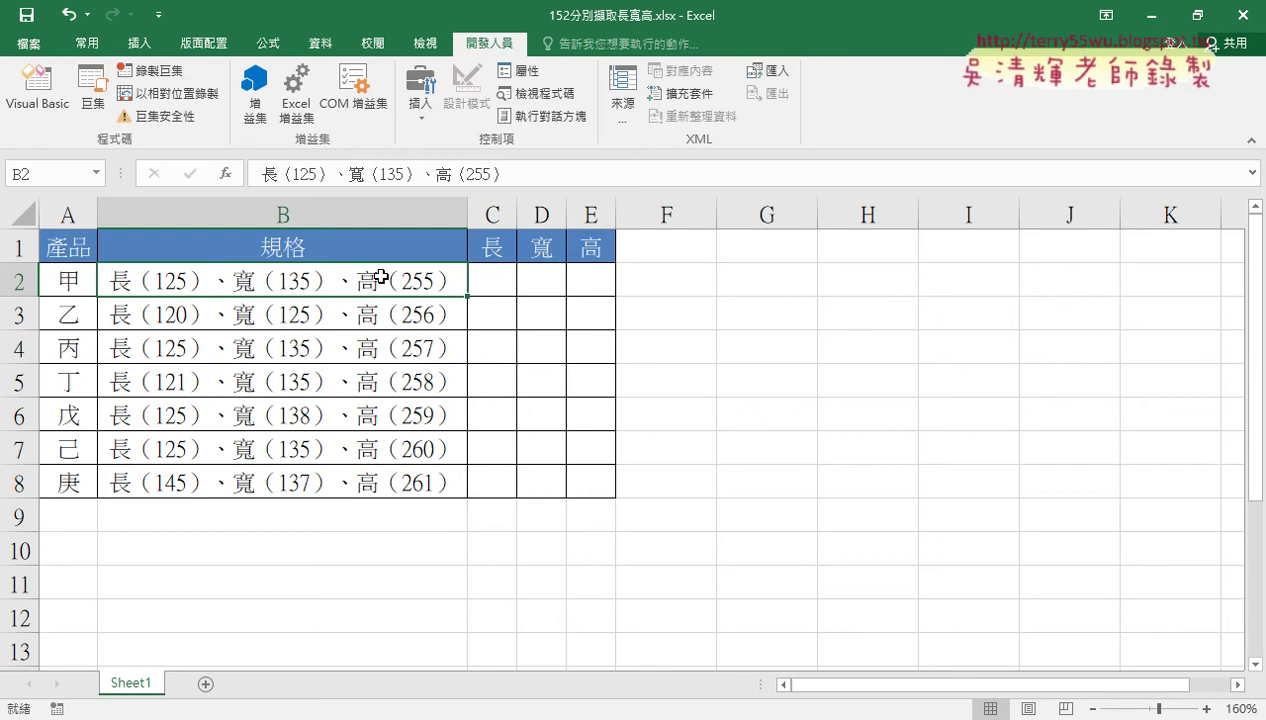
pyautogui.hotkey('ctrl', 'shift', 'Down')
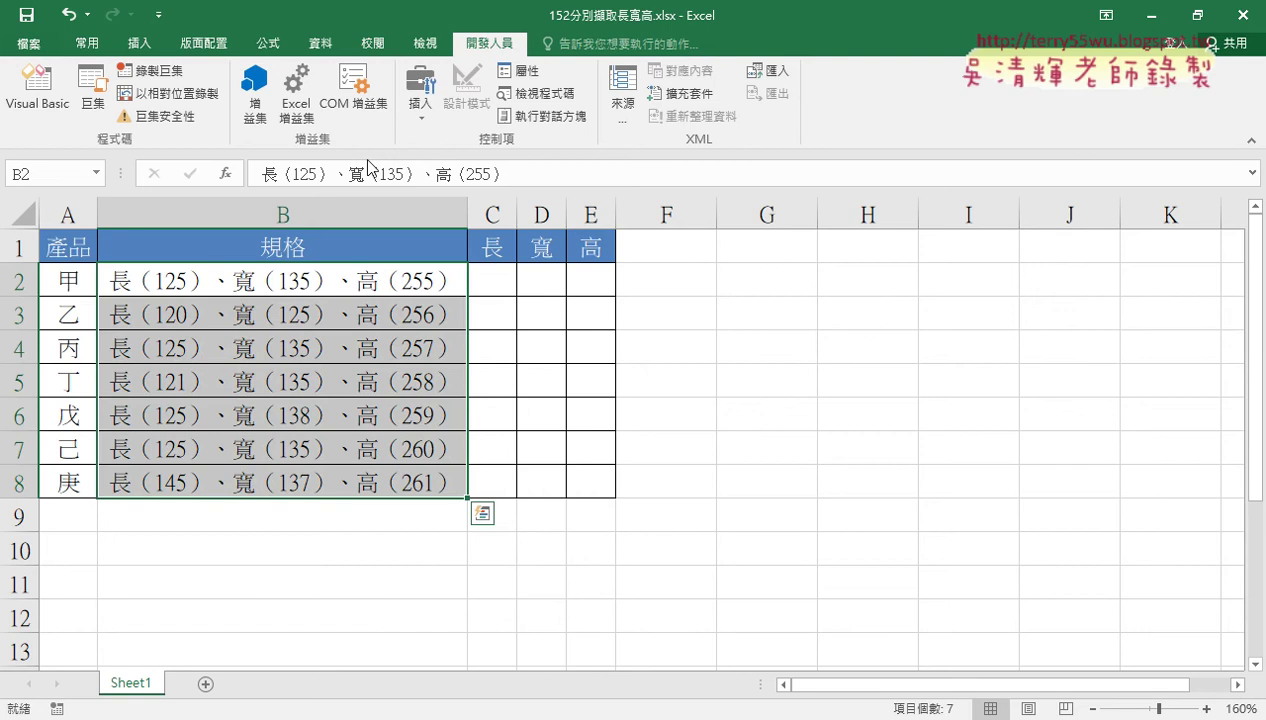
pyautogui.click(320, 43)
# Cancel the Text to Columns wizard and restore C2:E8's numbers, 125/135/255 through 145/137/261.
pyautogui.click(743, 110)
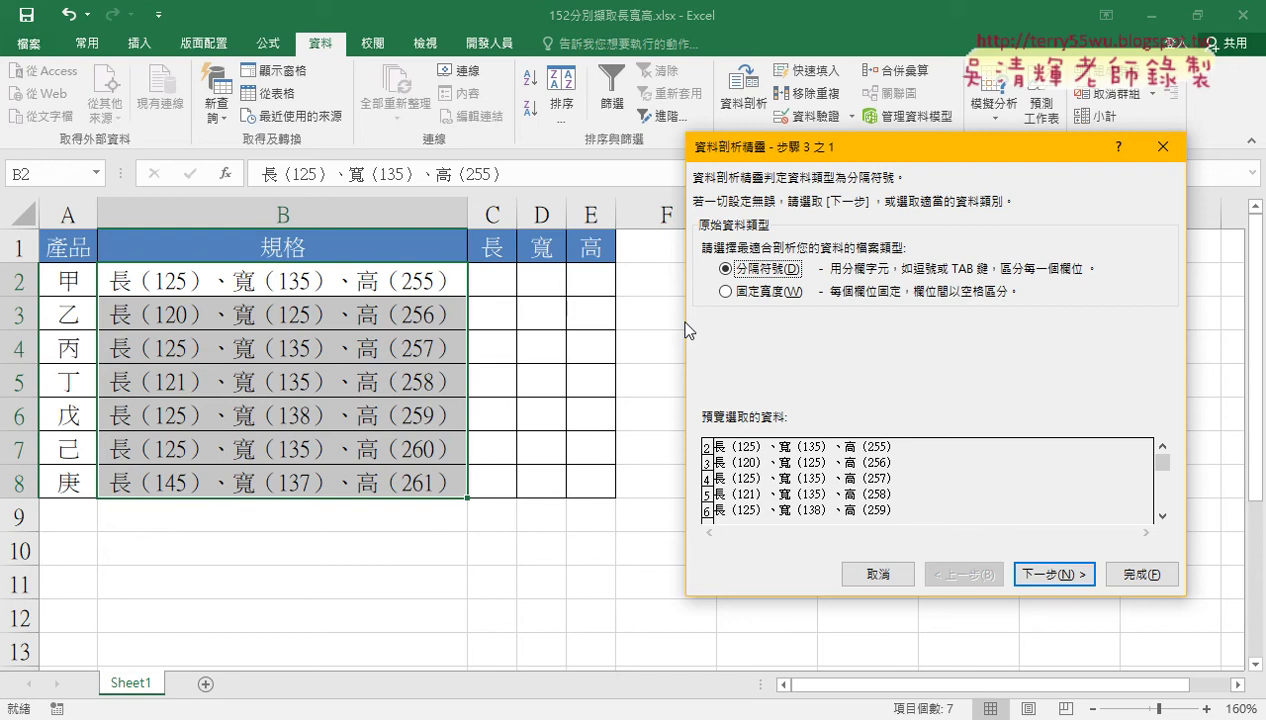
pyautogui.click(893, 577)
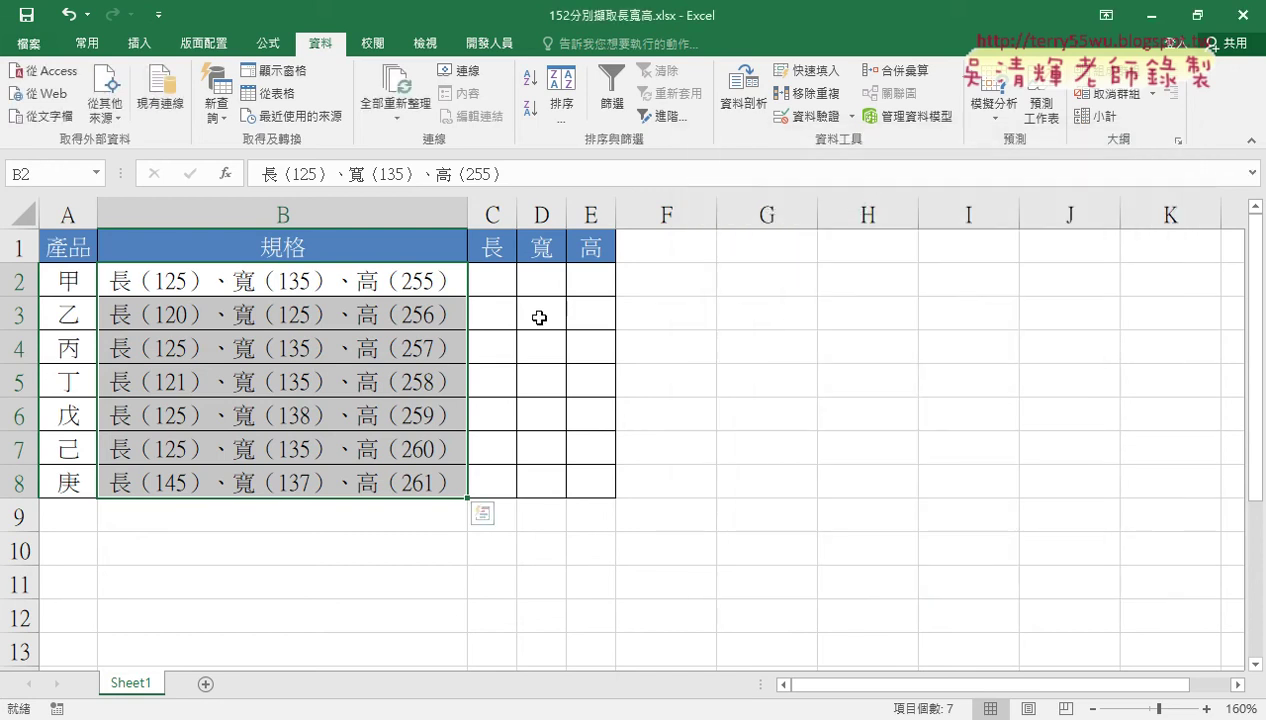
pyautogui.hotkey('ctrl', 'v')
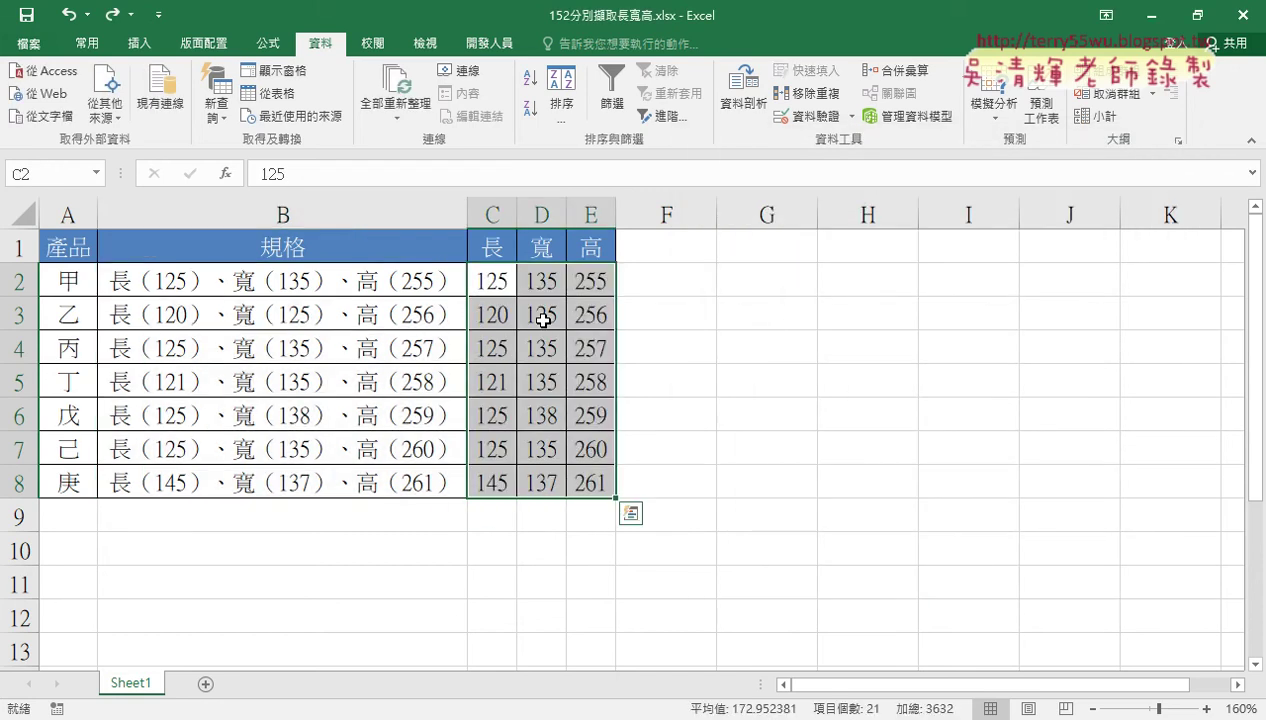
pyautogui.click(782, 443)
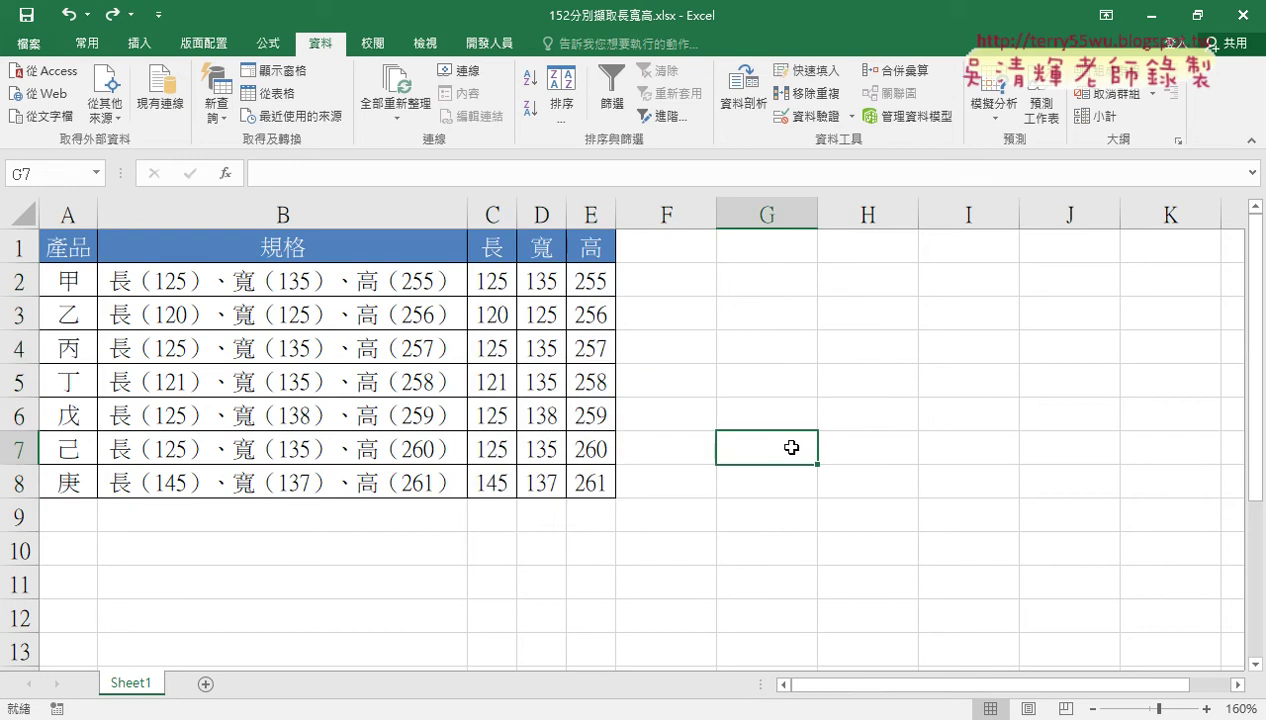
pyautogui.click(497, 283)
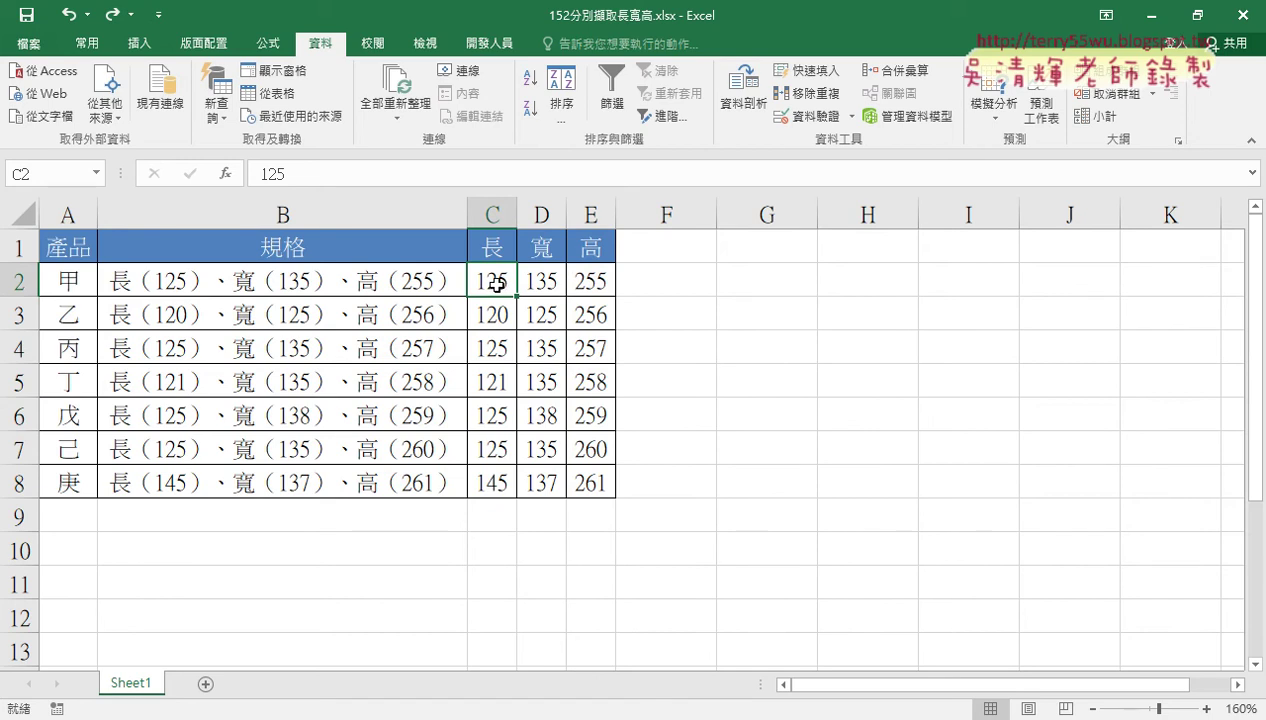
pyautogui.moveTo(495, 282)
pyautogui.mouseDown()
pyautogui.moveTo(587, 386)
pyautogui.moveTo(590, 483)
pyautogui.mouseUp()
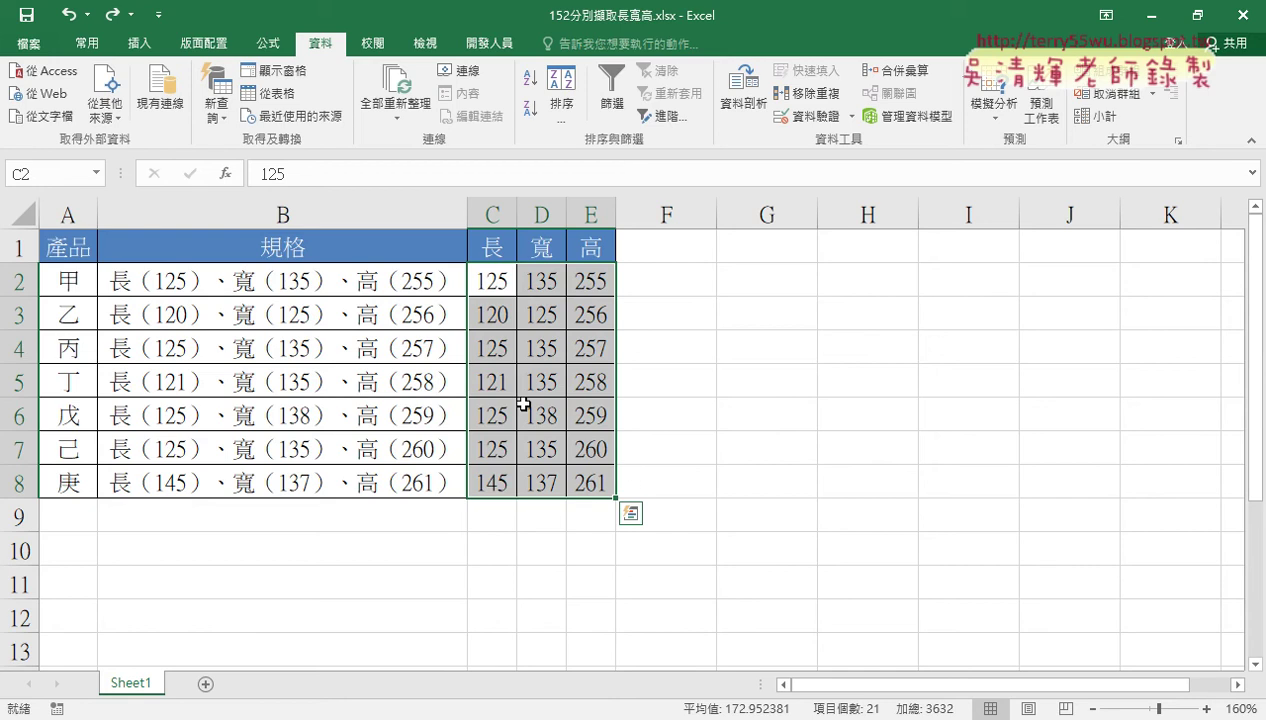
pyautogui.click(731, 455)
pyautogui.click(495, 283)
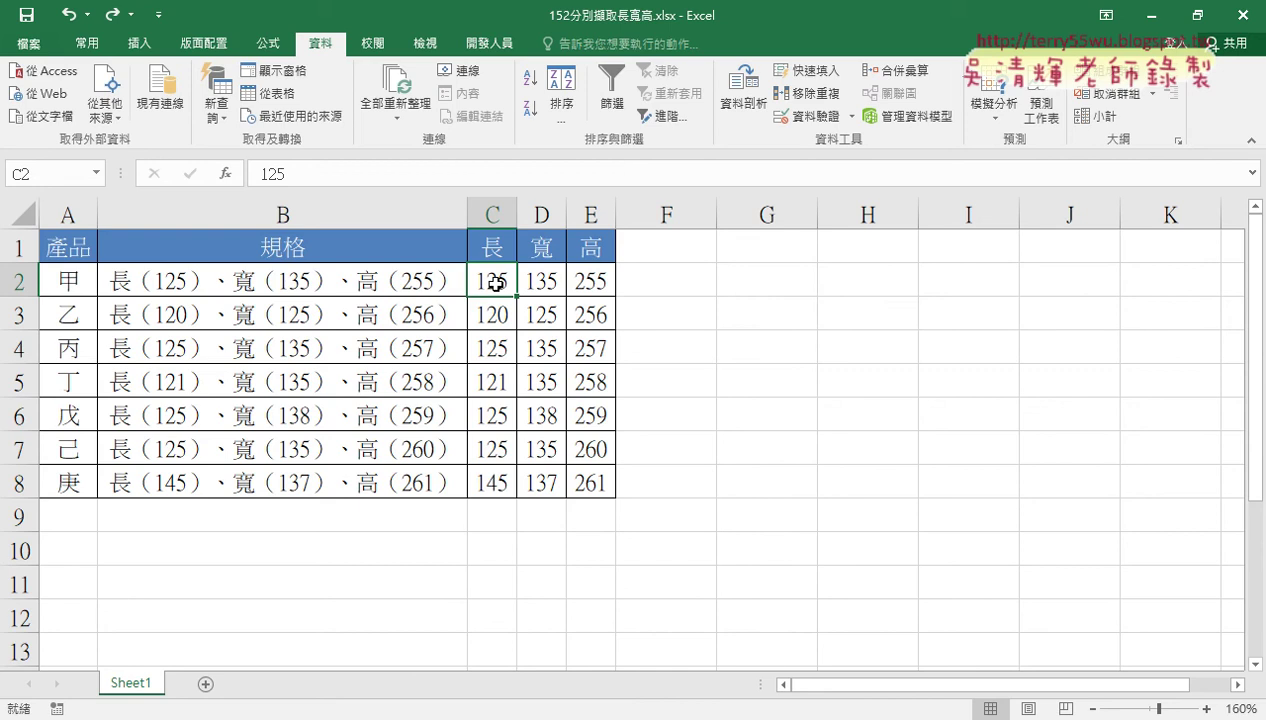
pyautogui.hotkey('ctrl', 'shift', 'Right')
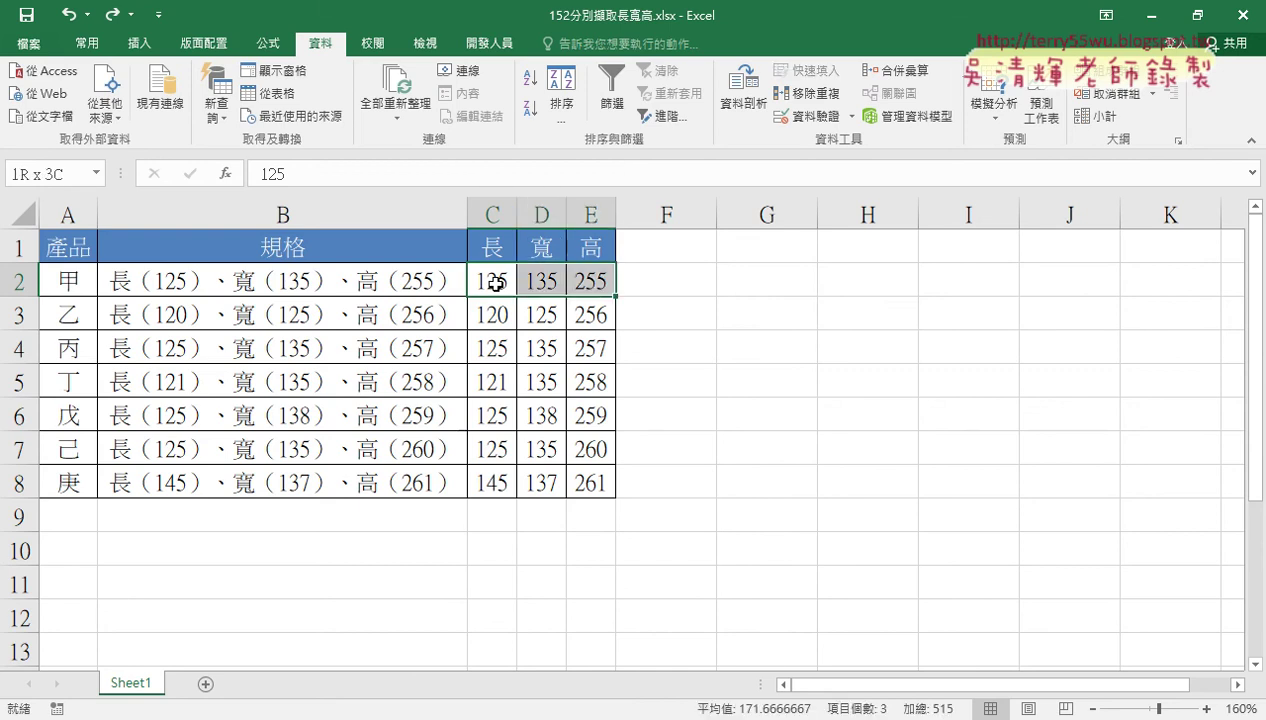
pyautogui.hotkey('ctrl', 'shift', 'Down')
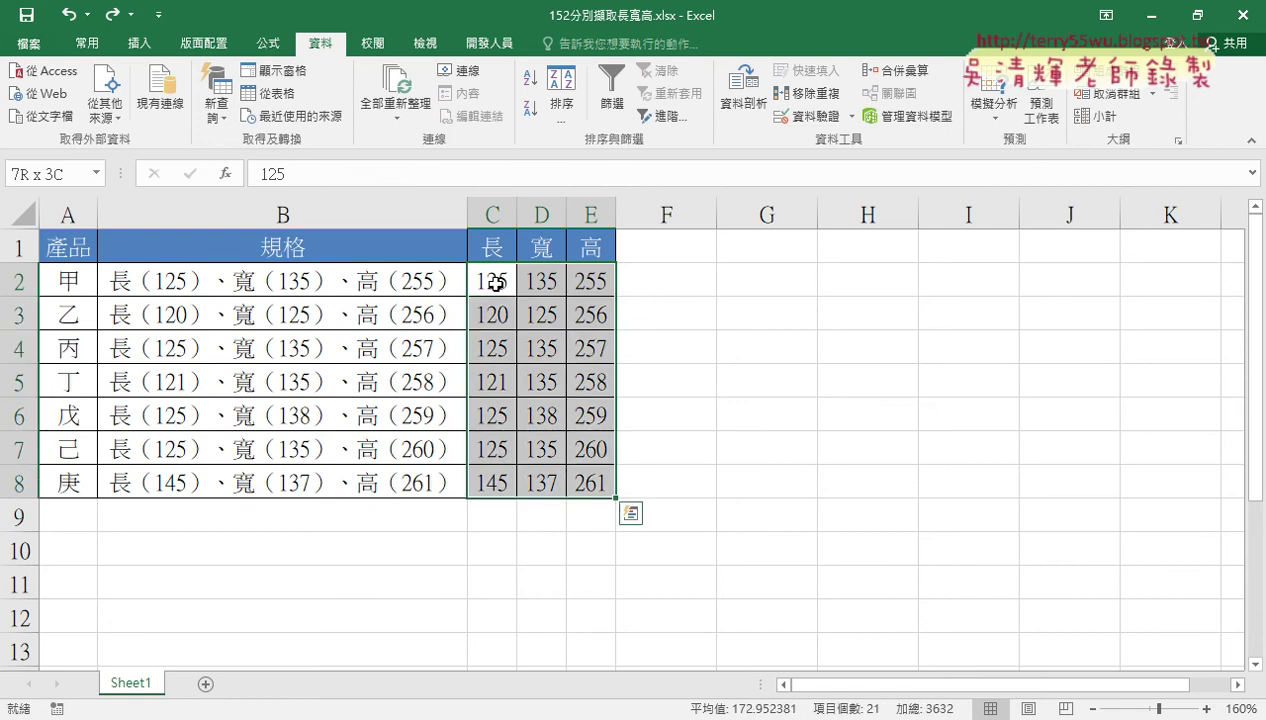